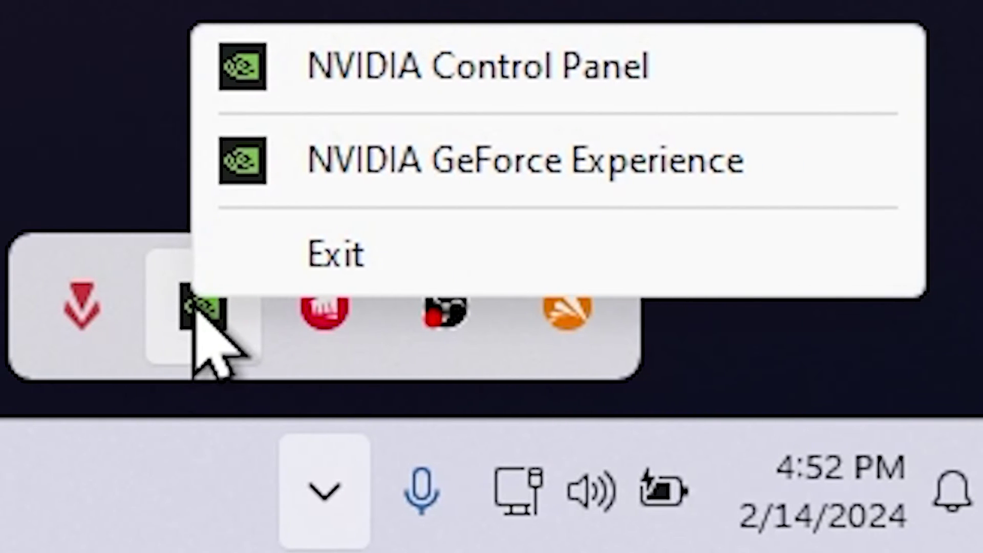
Step: Open NVIDIA GeForce Experience and download the GeForce Game Ready Driver version 551.52 from its drivers page
click(424, 171)
click(274, 99)
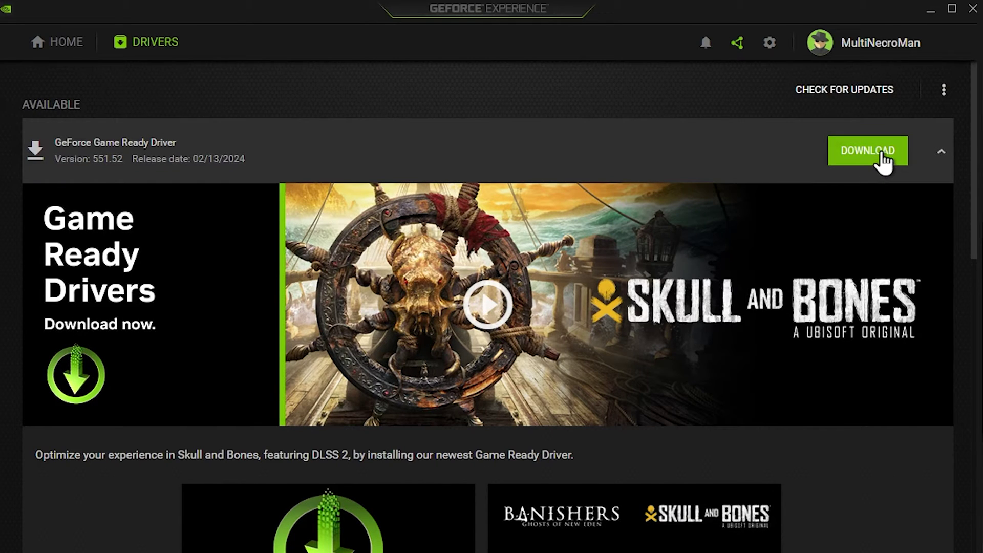
click(884, 163)
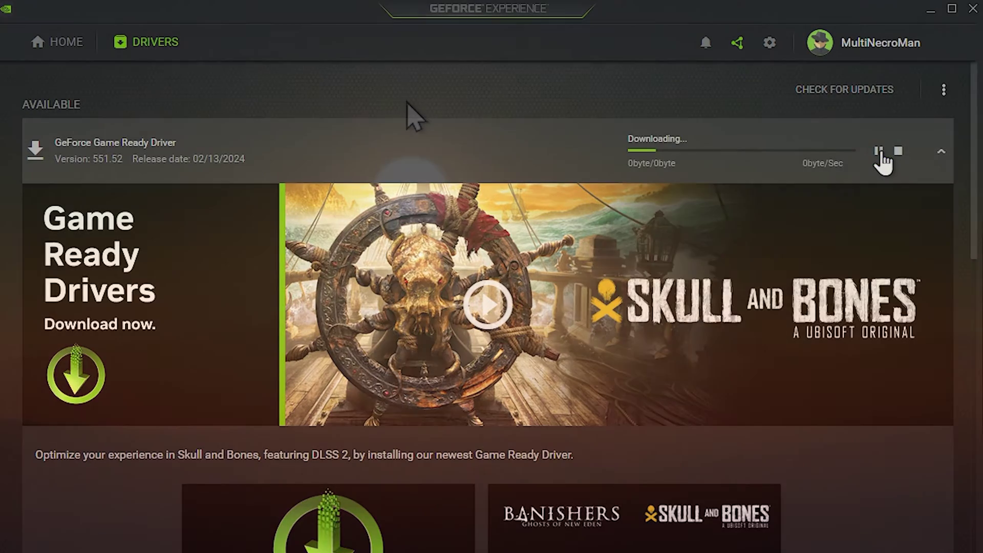
Step: Open NVIDIA Control Panel from the desktop's extended options
right_click(408, 114)
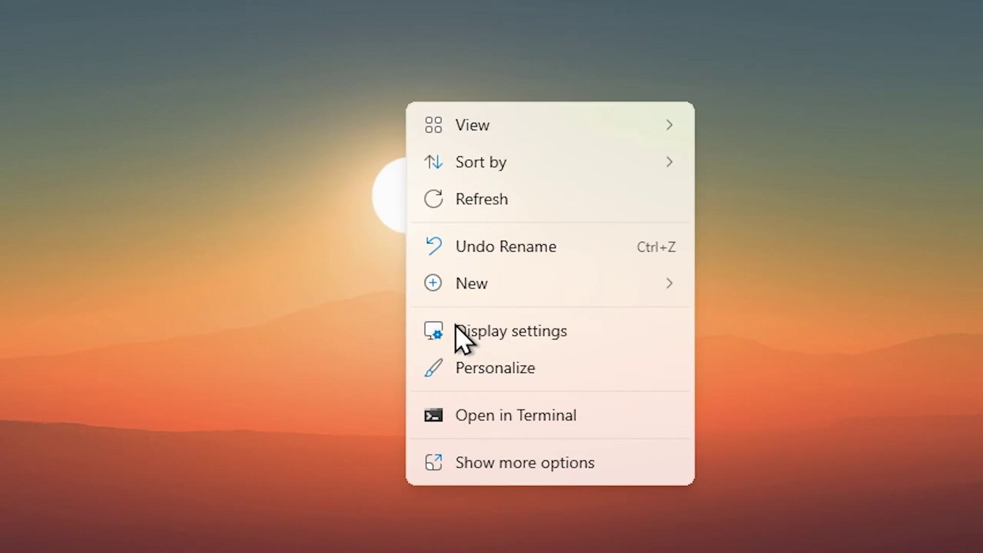
click(475, 425)
right_click(482, 462)
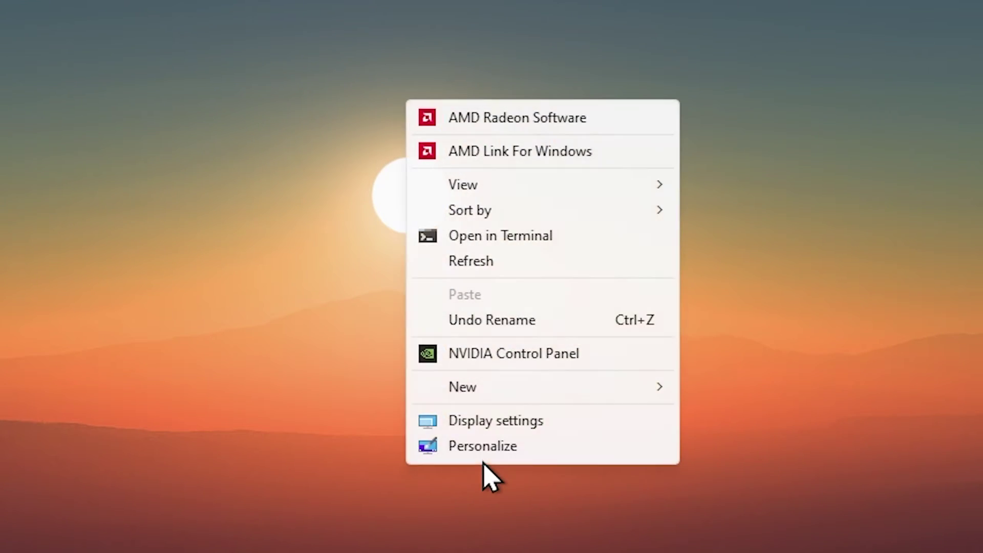
click(484, 359)
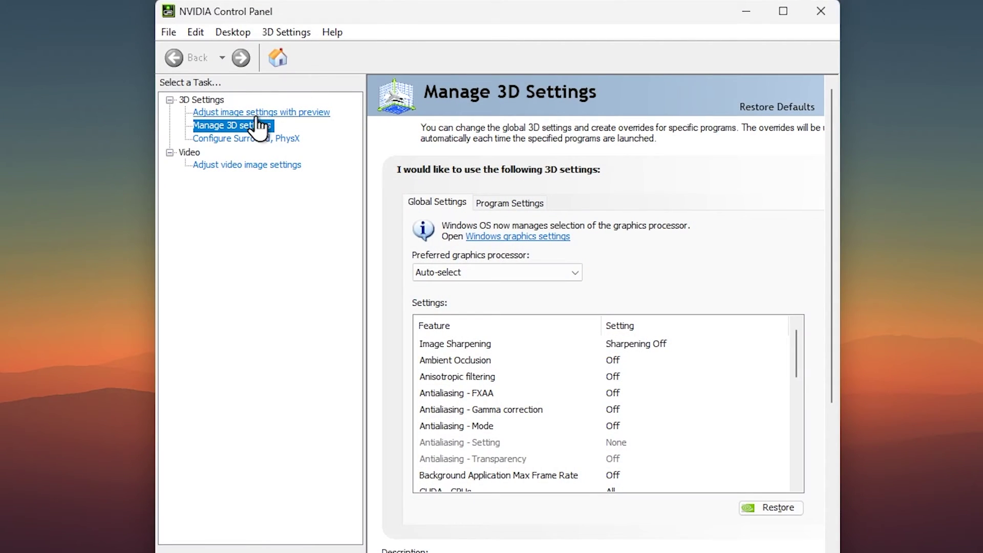
Step: Set the image settings with preview to use the advanced 3D image settings, and go to the Manage 3D Settings page
click(256, 116)
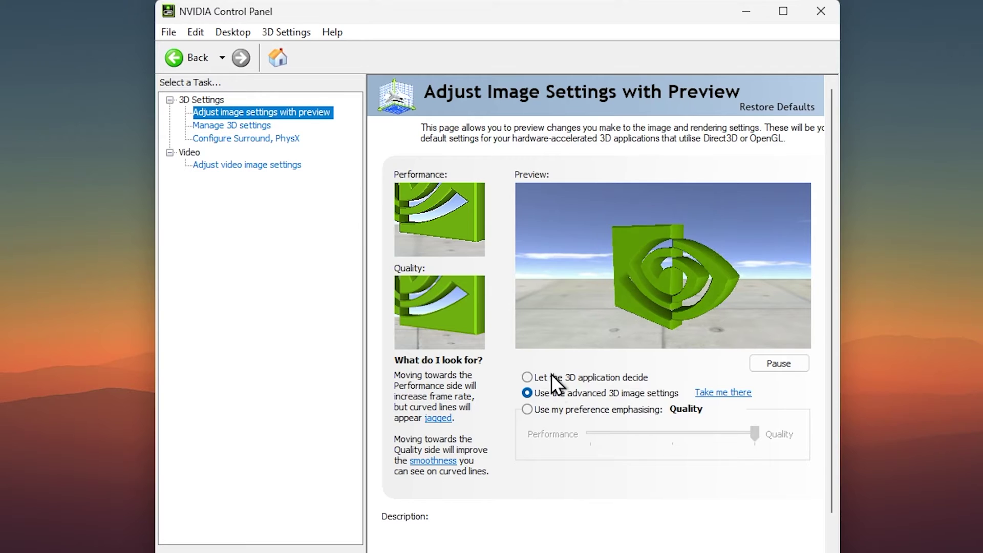
click(527, 392)
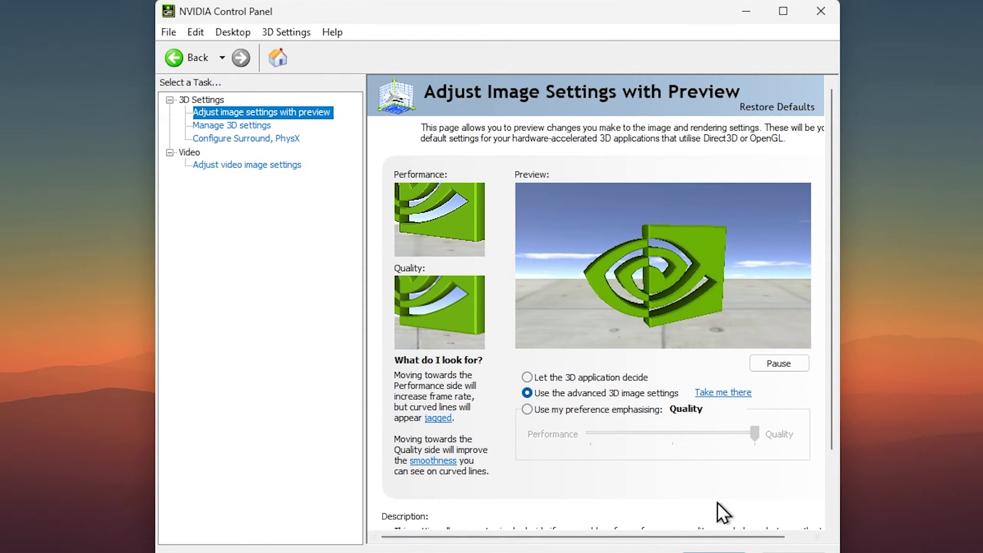
click(719, 392)
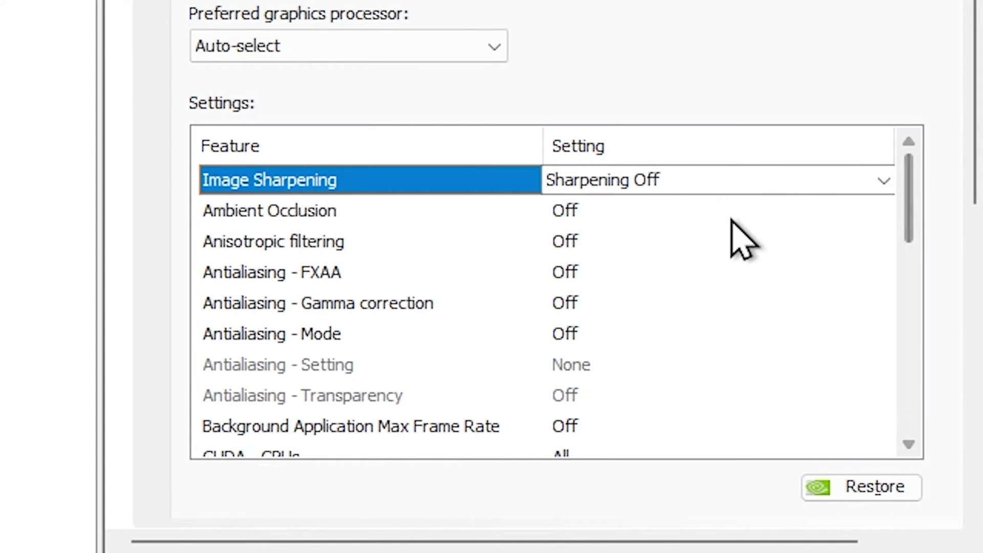
Step: Review the global 3D settings list, checking Low Latency Mode and the features below it
drag(906, 215, 904, 285)
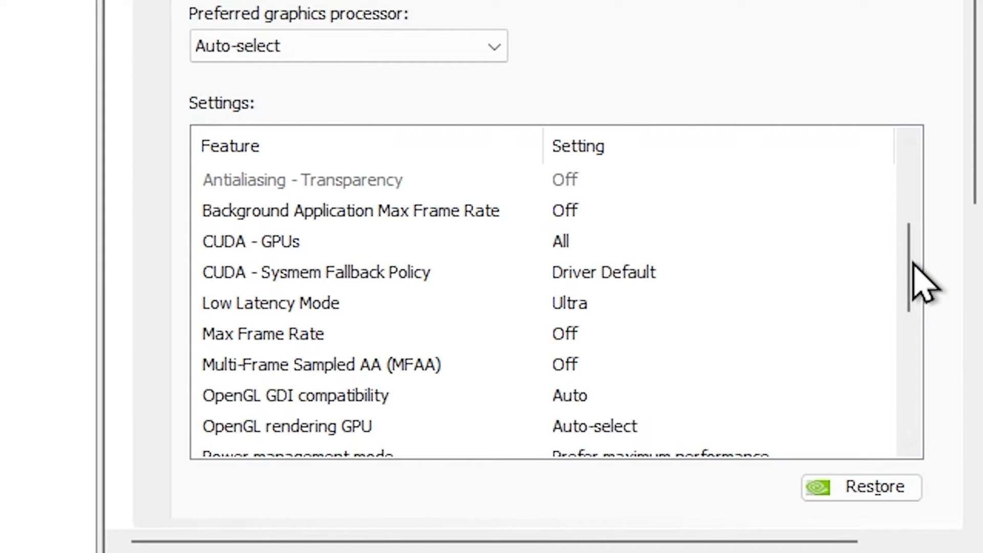
click(893, 302)
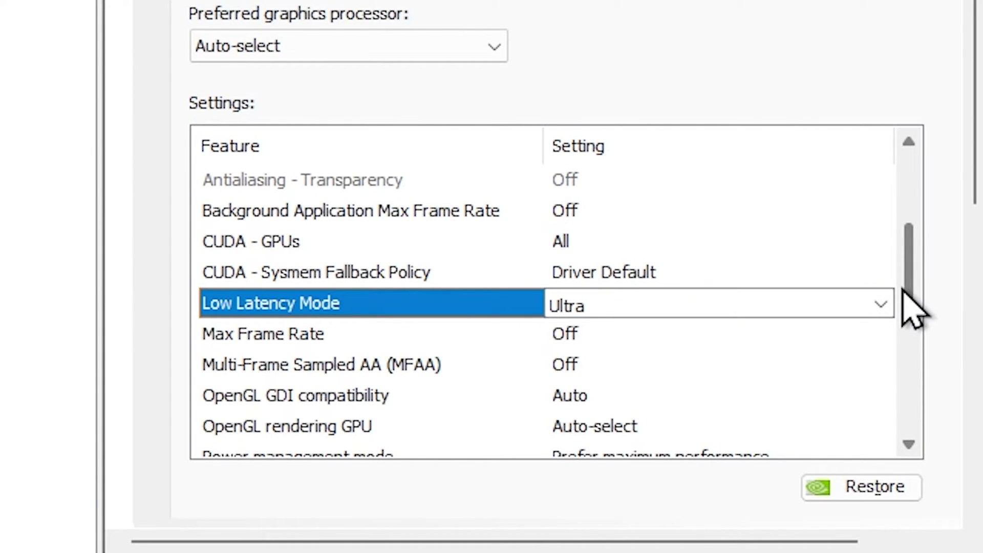
drag(903, 290, 911, 413)
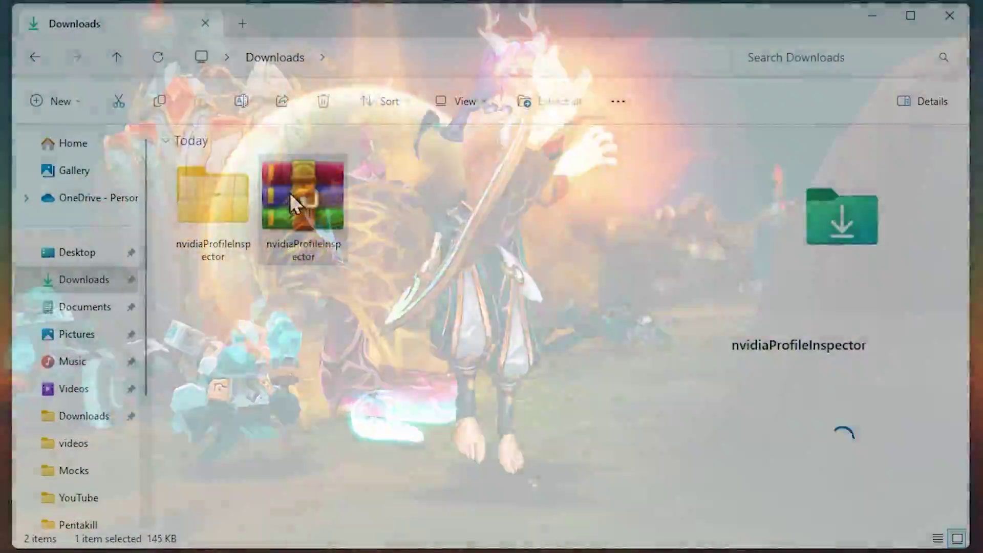
Step: Extract the nvidiaProfileInspector archive into its own folder with WinRAR and launch the nvidiaProfileInspector application
right_click(290, 192)
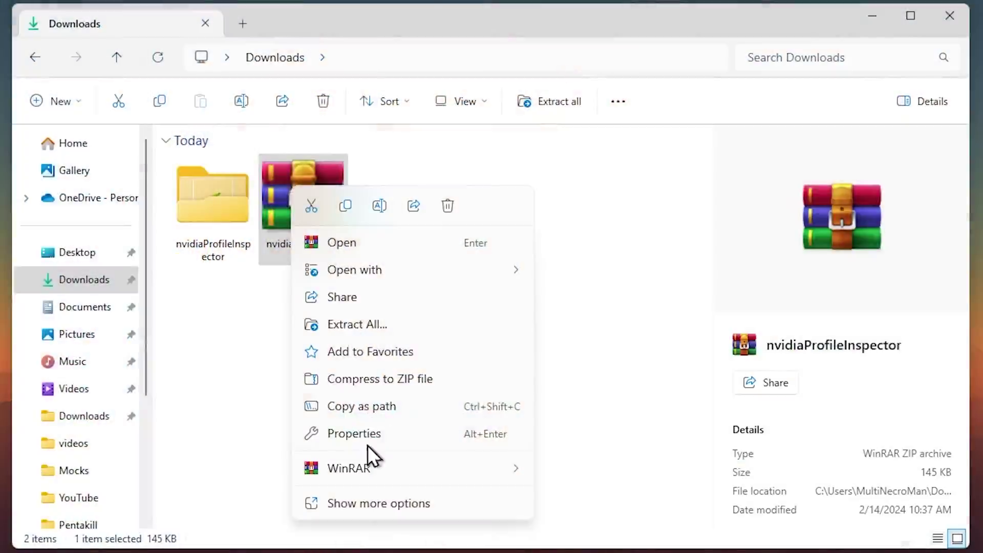
mouse_move(361, 473)
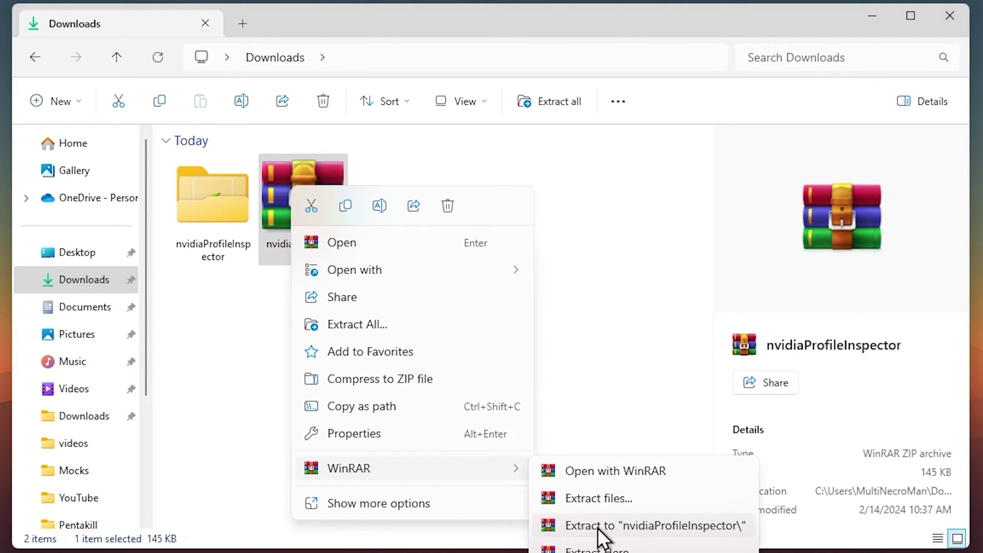
click(618, 533)
double_click(195, 186)
click(196, 186)
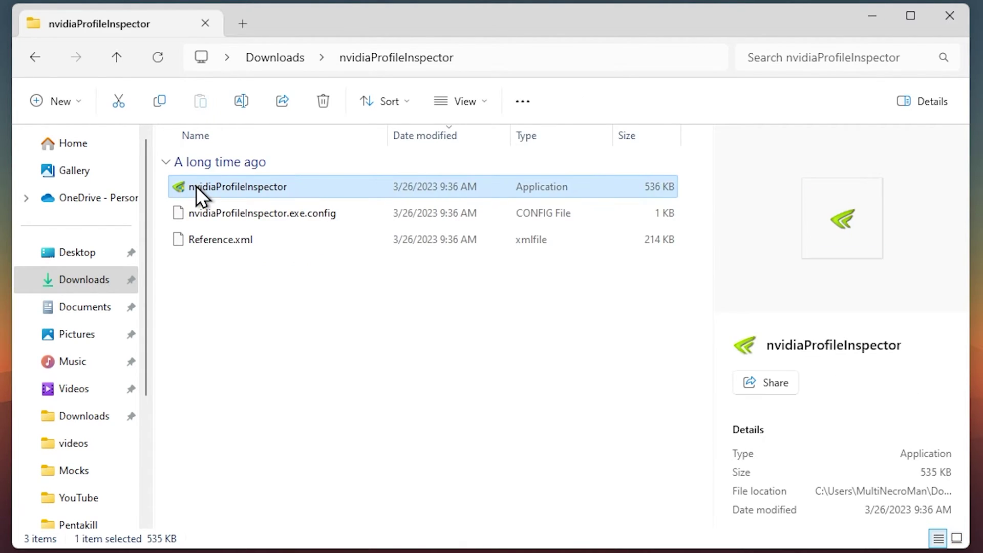
double_click(198, 185)
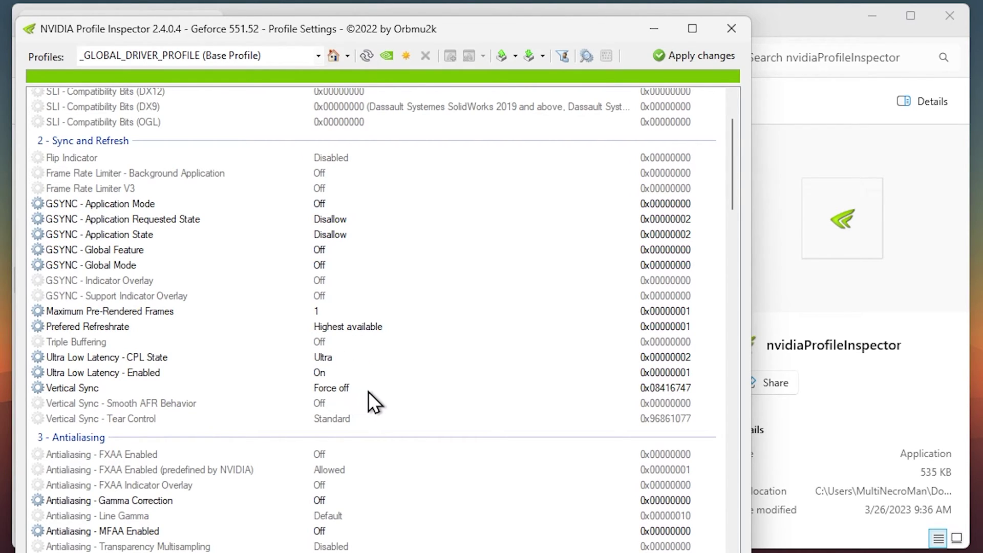
Step: Review the sync, antialiasing and texture filtering settings of _GLOBAL_DRIVER_PROFILE (Base Profile), then apply the changes and close NVIDIA Profile Inspector
scroll(367, 392, down, 2)
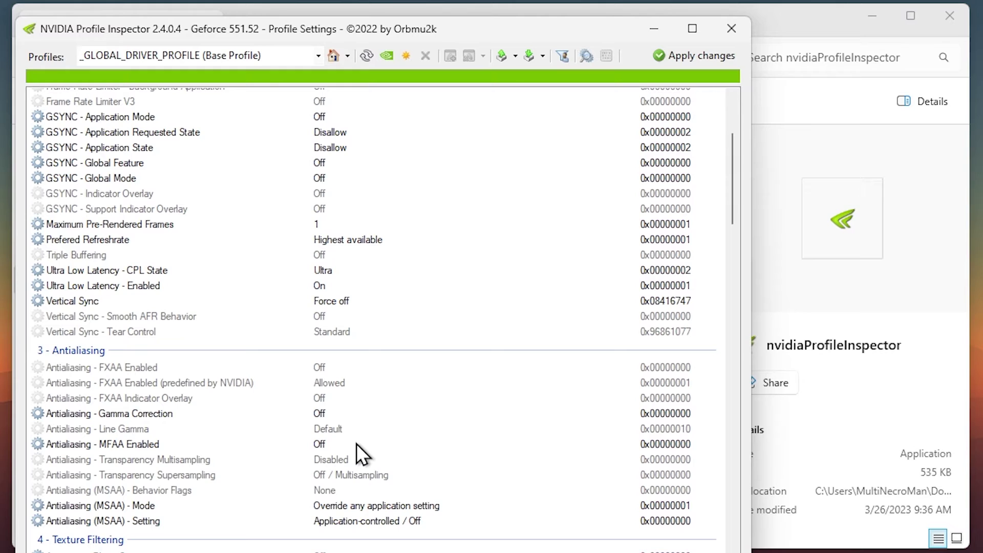
scroll(360, 444, down, 2)
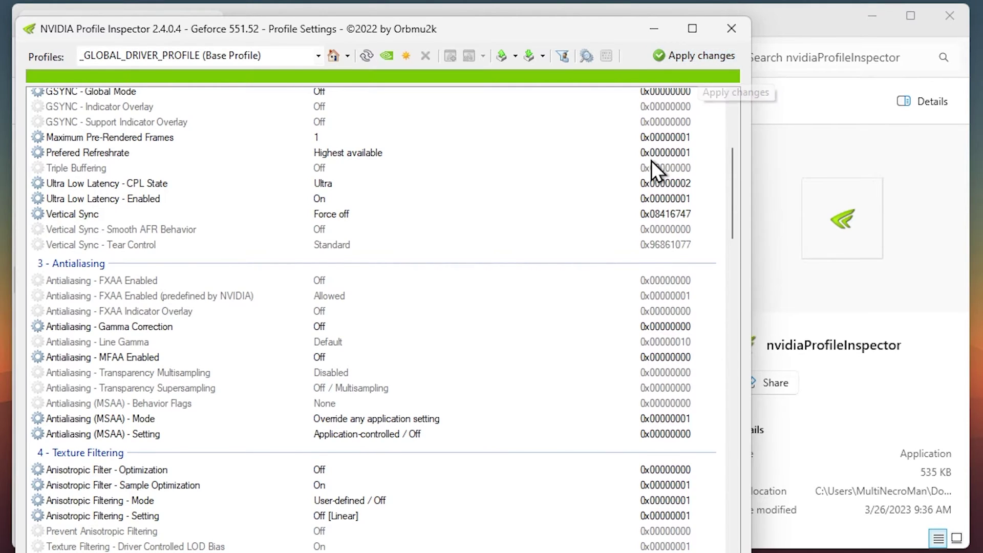
scroll(652, 161, down, 2)
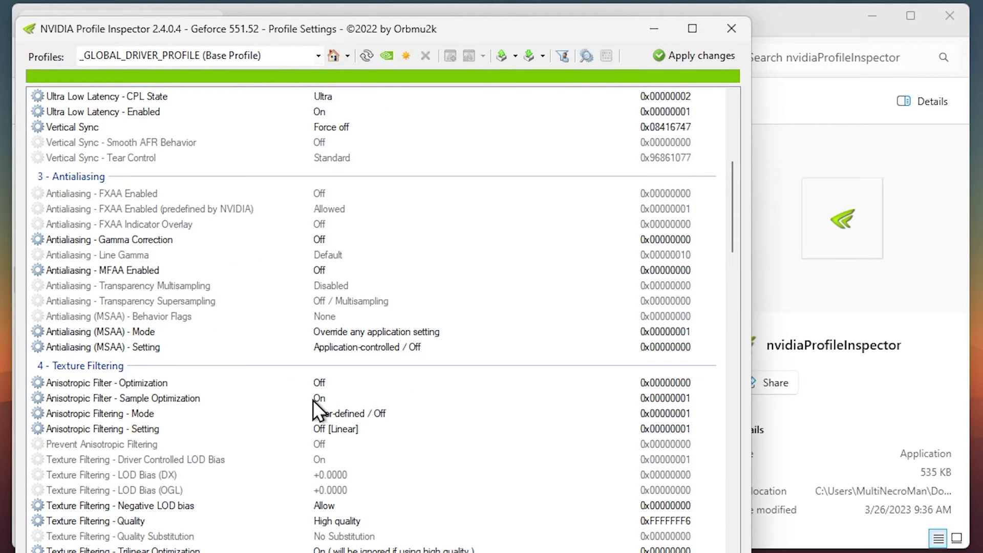
click(678, 51)
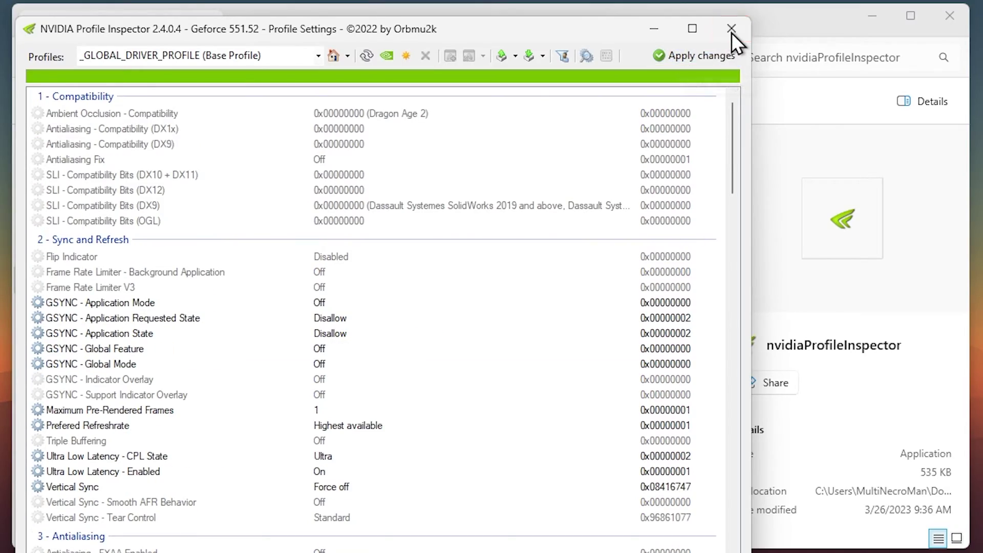
click(731, 30)
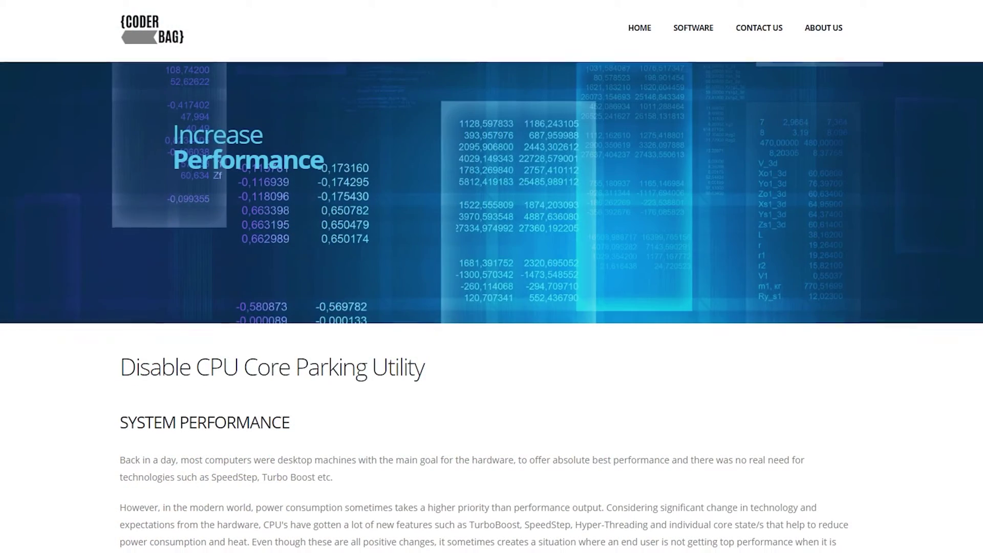
Step: Download the Disable CPU Core Parking Utility from the CoderBag page and save Unpark-CPU-App to Downloads
scroll(492, 307, down, 20)
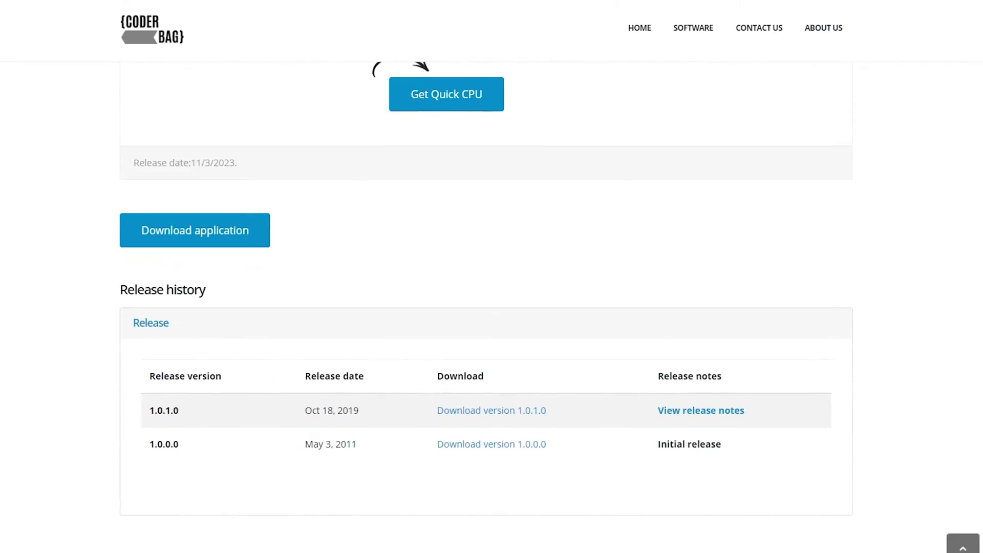
click(183, 240)
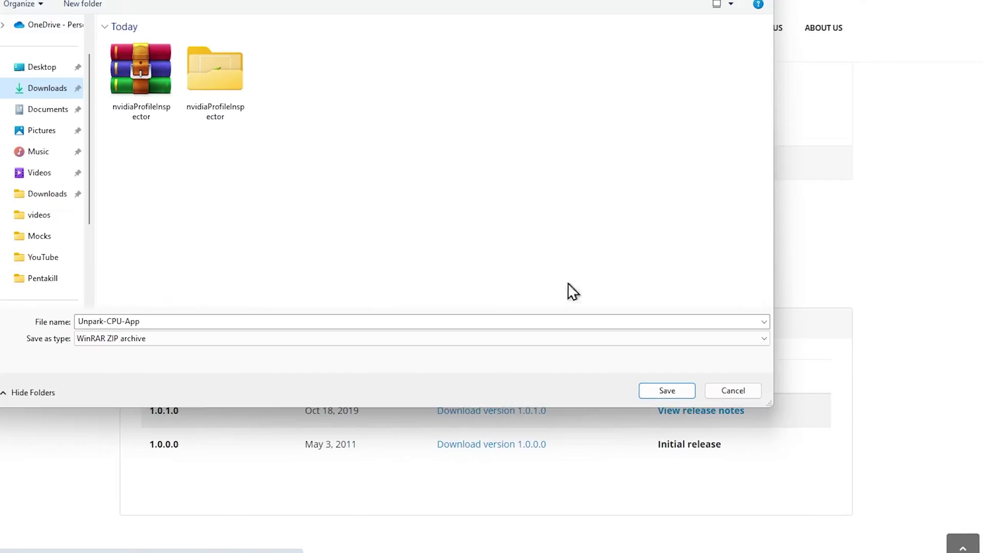
click(657, 390)
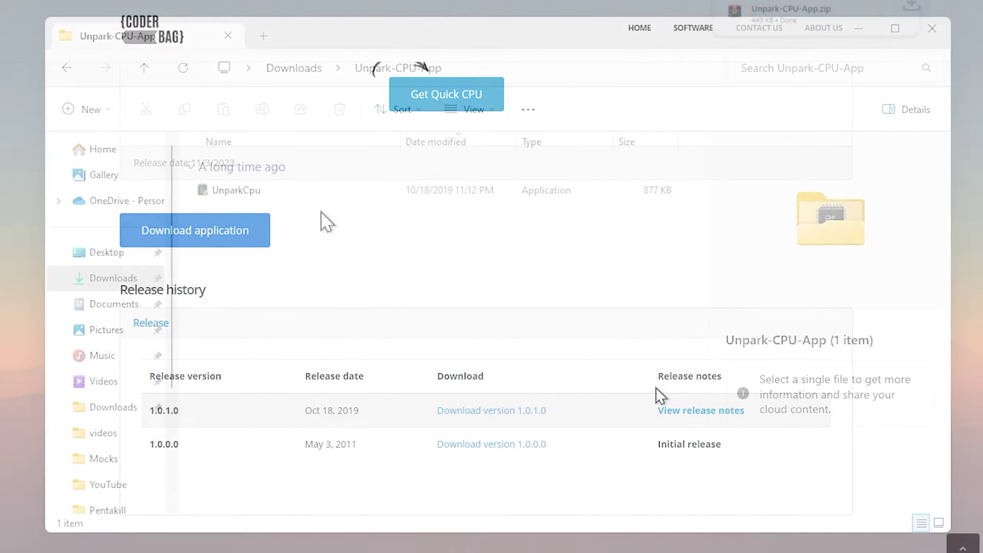
Step: Launch UnparkCpu with permission to make changes to the device and set the core parking index to 100%
double_click(250, 192)
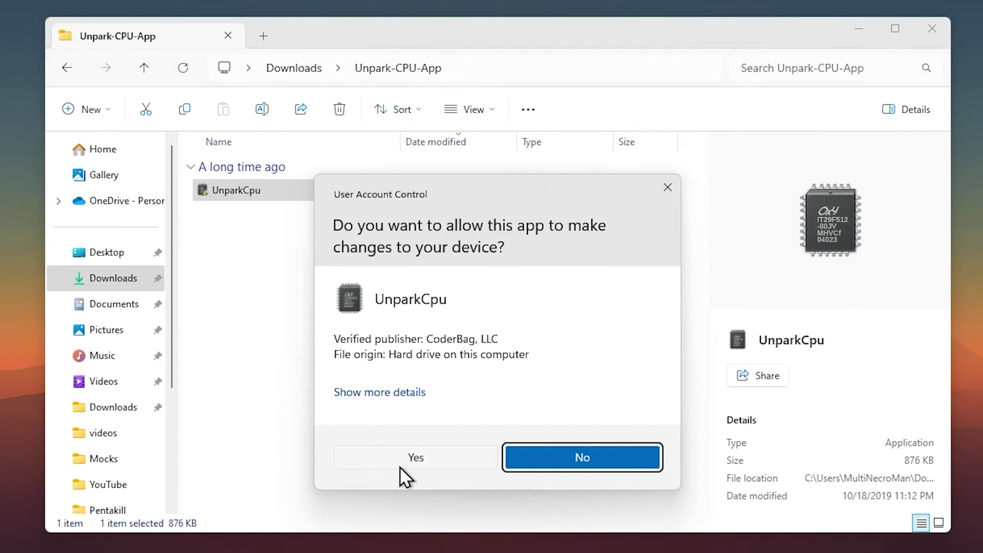
click(399, 466)
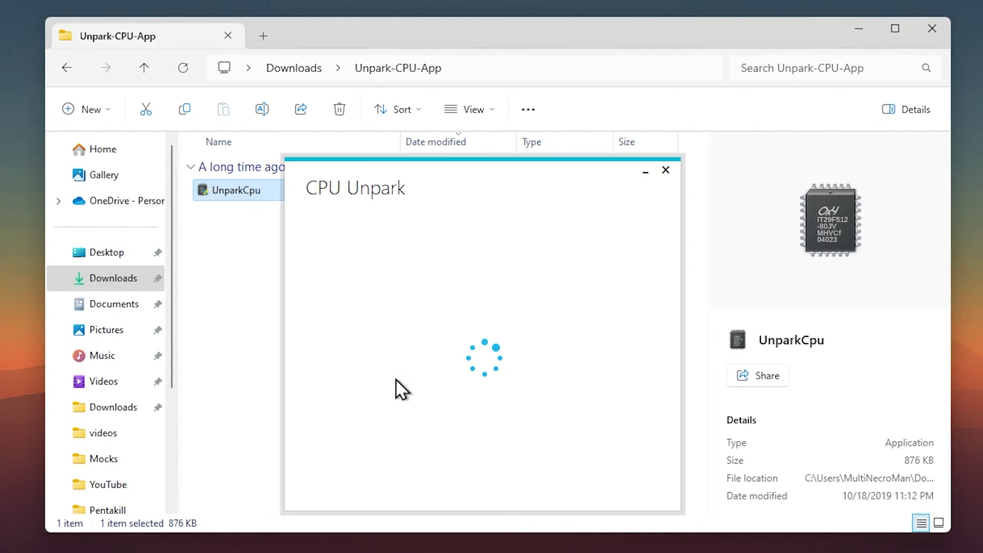
drag(616, 434, 677, 429)
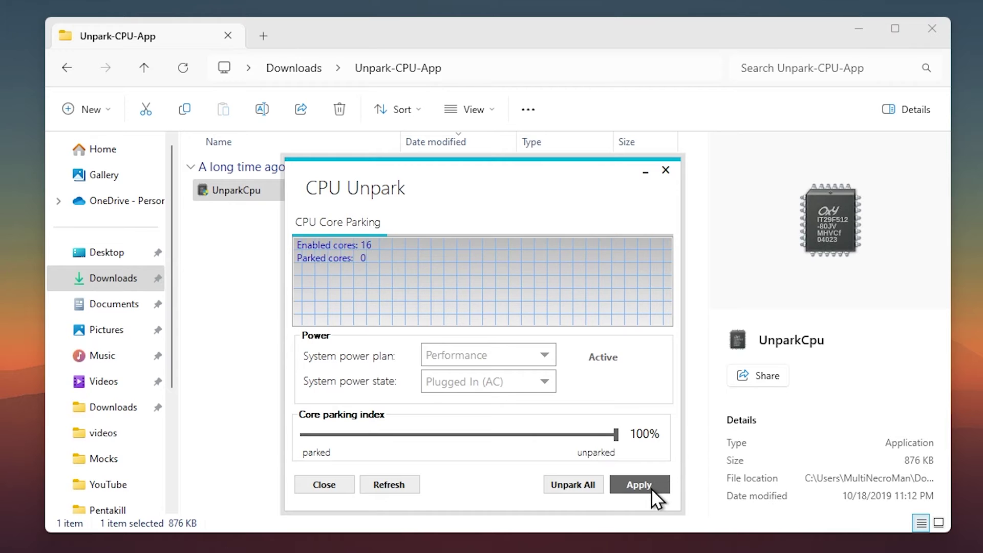
Step: Unpark all CPU cores and apply the setting, closing the CPU Unpark utility
click(567, 487)
click(594, 380)
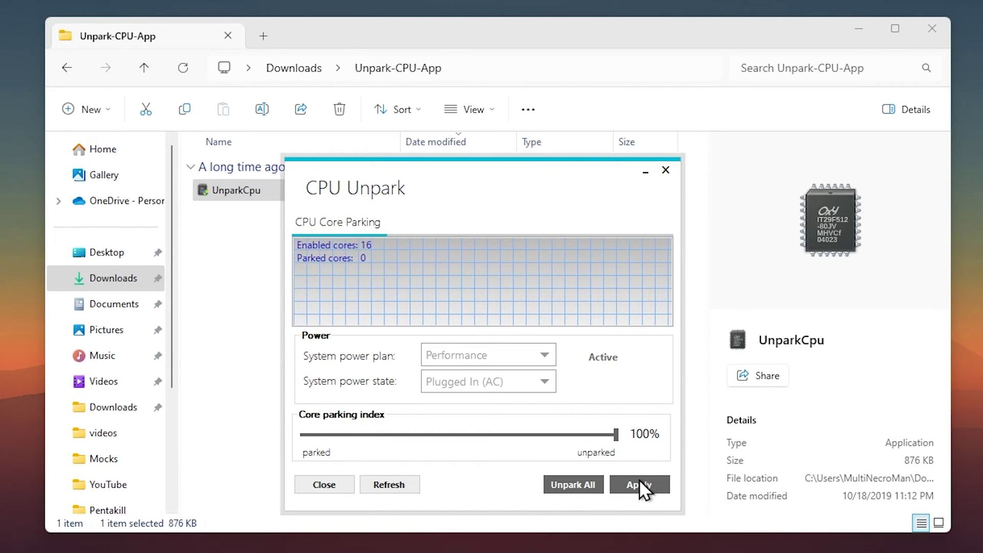
click(640, 483)
click(583, 383)
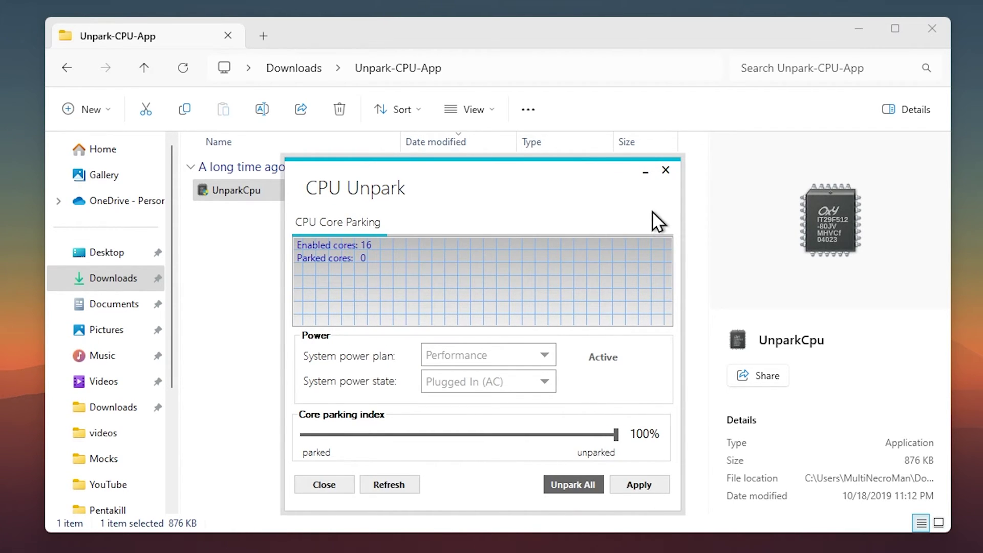
click(666, 169)
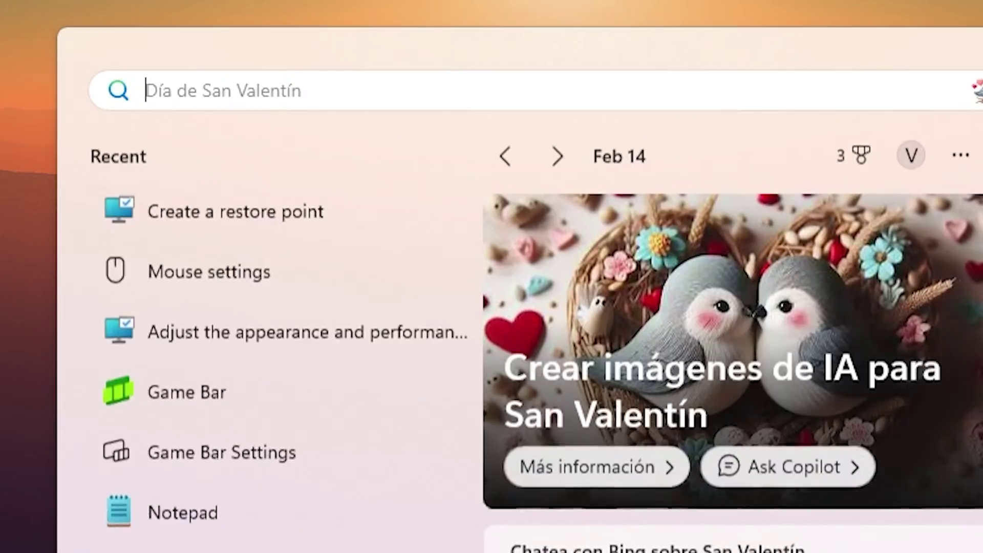
Step: Search Windows for "services" to open the Services console, and sort the services by name in ascending order
text(services)
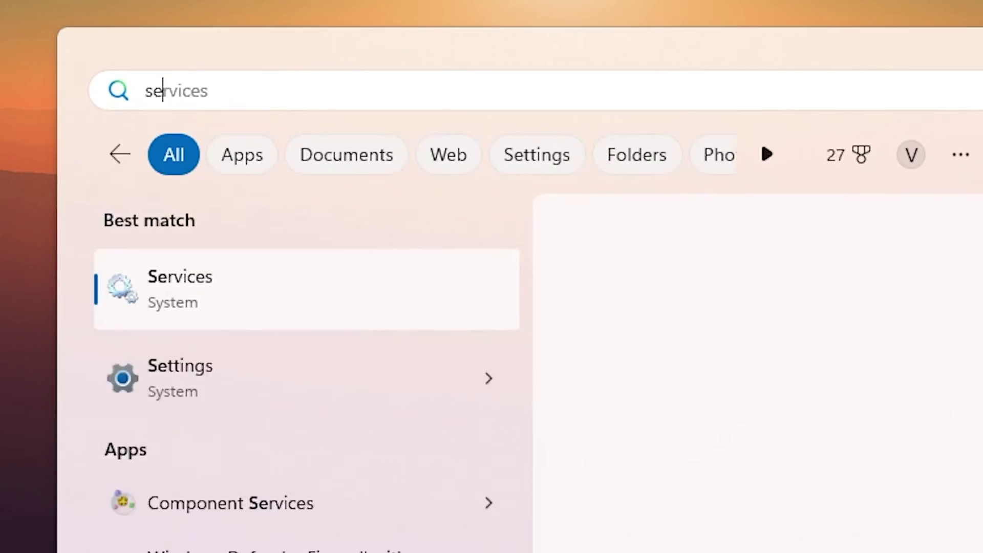
key(Return)
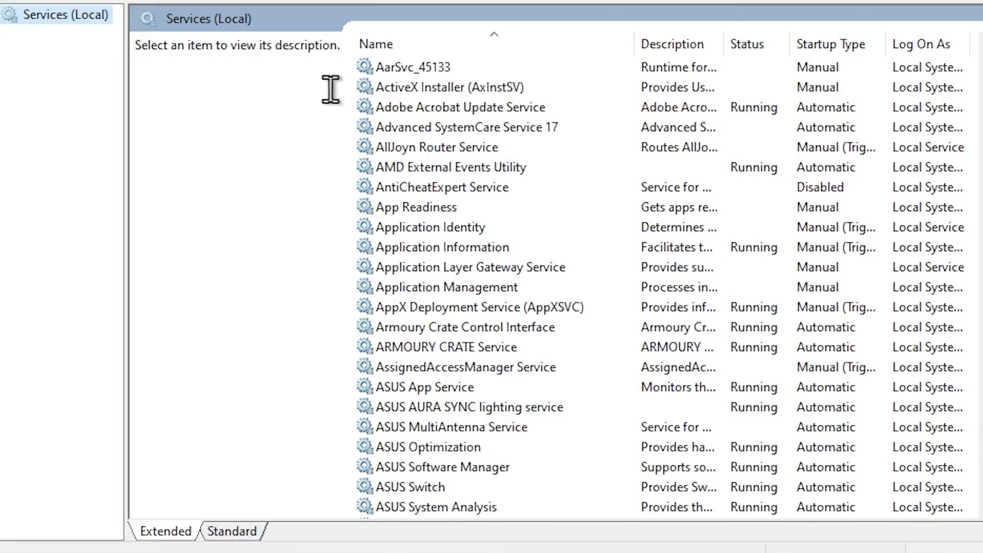
click(430, 48)
click(430, 48)
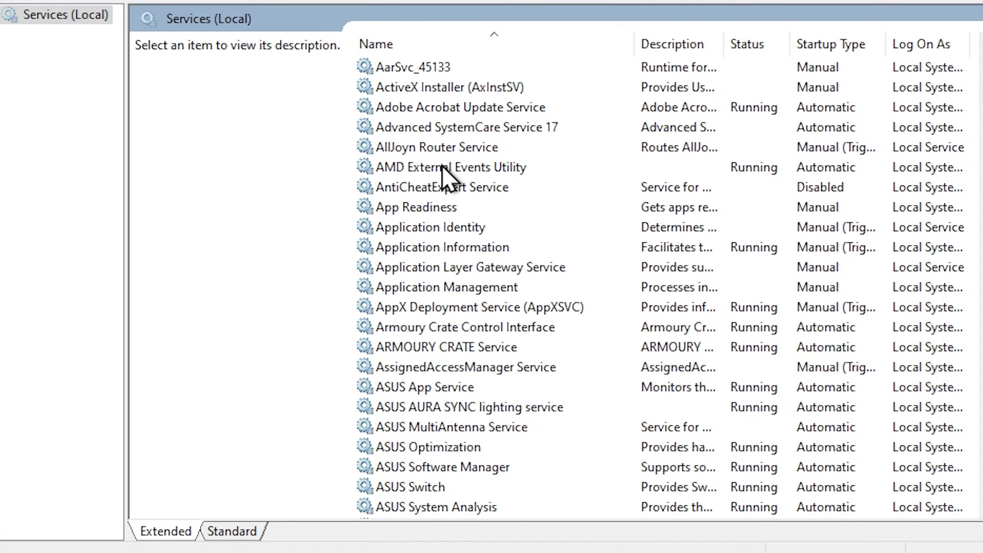
Step: Set the startup type of the Bluetooth Support Service to Disabled and confirm its properties
scroll(441, 166, down, 9)
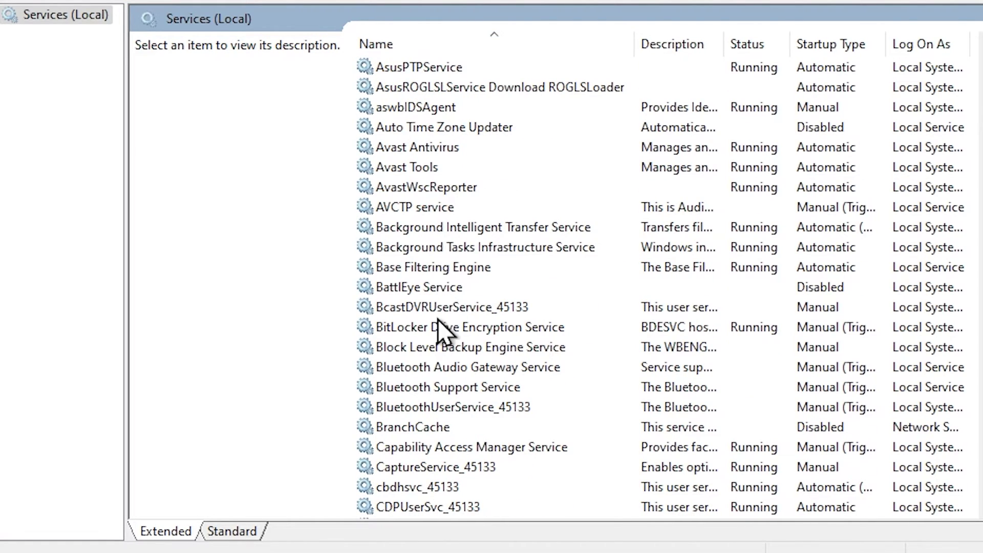
right_click(425, 387)
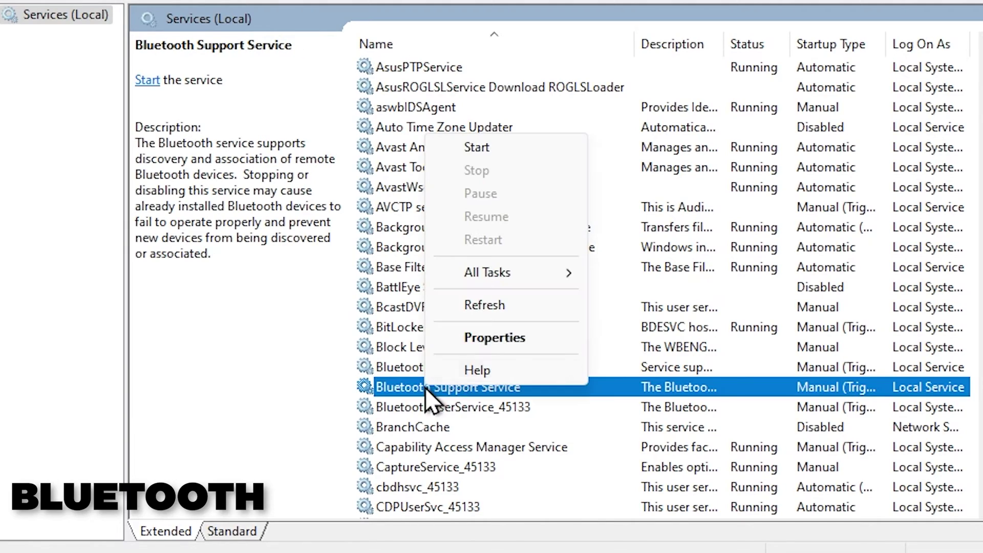
click(434, 336)
click(512, 225)
click(439, 285)
click(491, 465)
Step: Set the startup type of the Bluetooth Audio Gateway Service to Disabled and confirm its properties
right_click(453, 367)
click(510, 319)
click(512, 228)
click(444, 291)
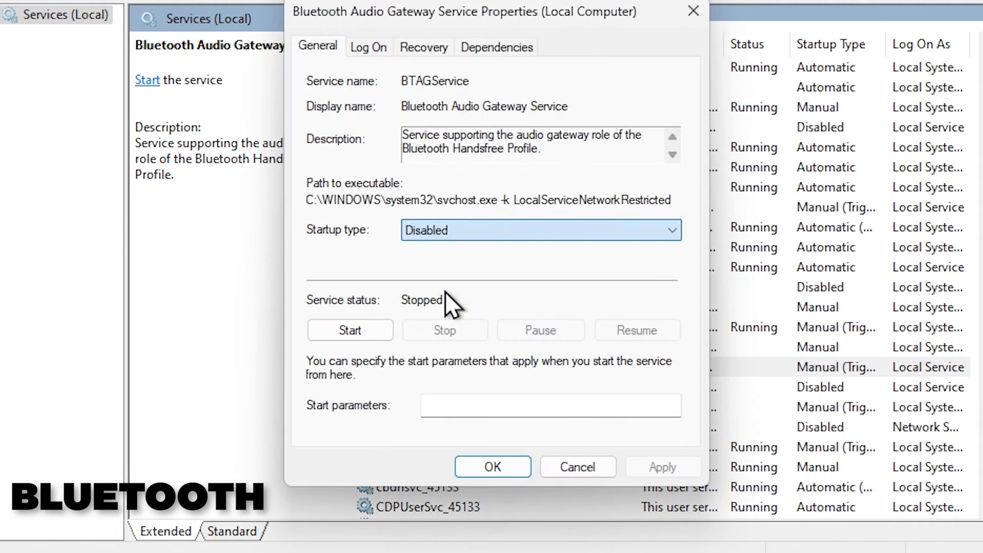
click(492, 465)
Step: Set the startup type of the Connected User Experiences and Telemetry service to Disabled and confirm its properties
scroll(487, 384, down, 5)
click(487, 385)
right_click(489, 386)
click(558, 336)
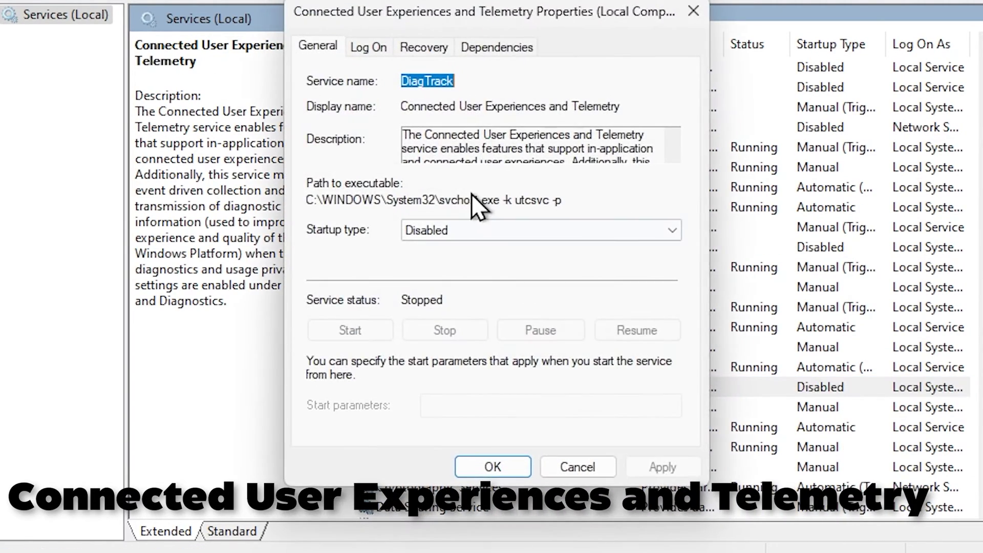
click(430, 228)
click(430, 256)
click(504, 462)
Step: Select DialogBlockingService in the services list, and set the Microsoft (R) Diagnostics Hub Standard Collector Service to Disabled
scroll(448, 389, down, 7)
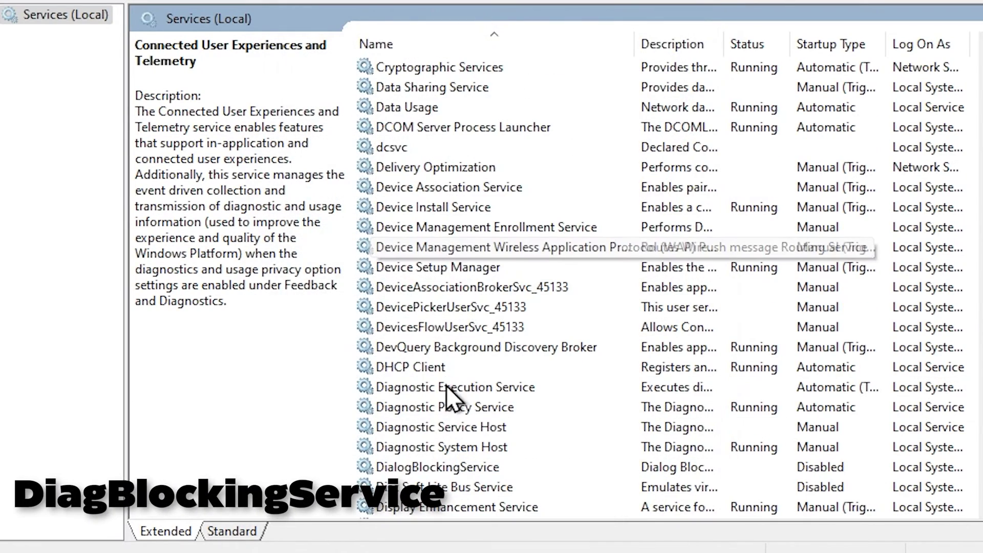
click(442, 466)
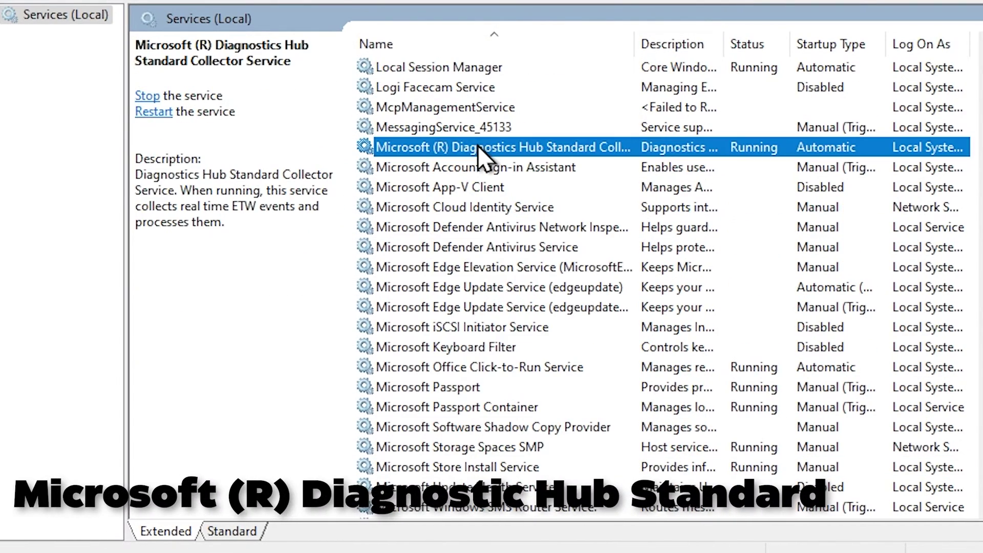
right_click(478, 147)
click(545, 348)
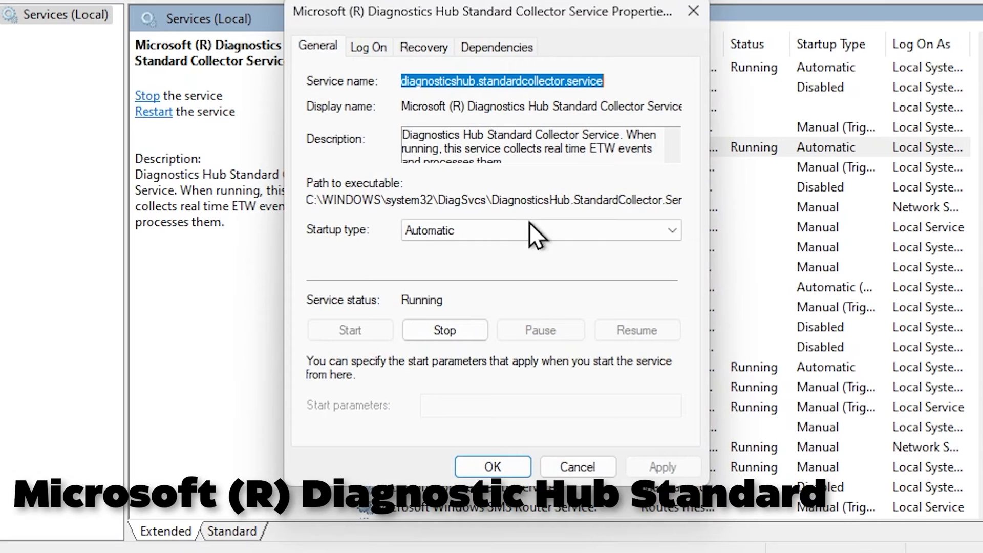
click(461, 237)
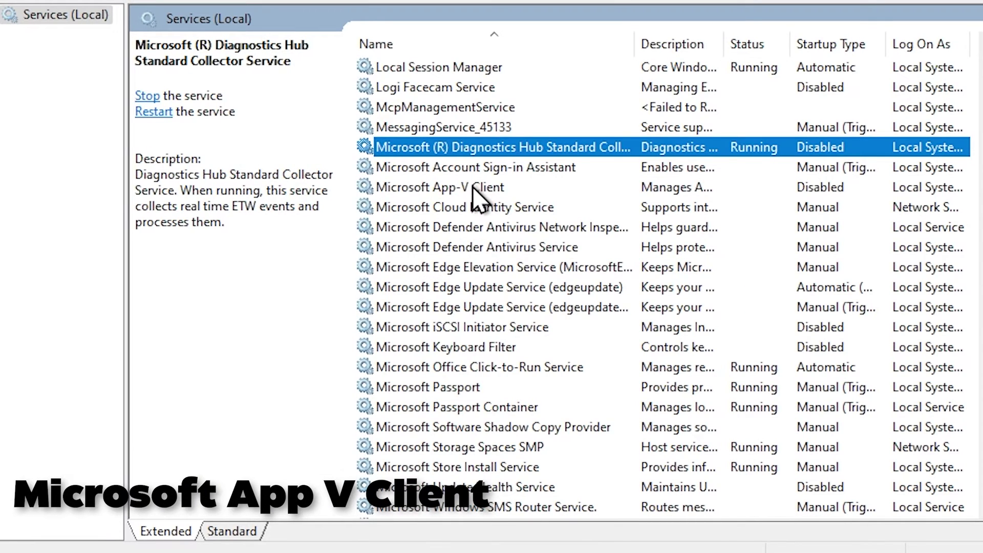
Step: Set the startup type of Microsoft App-V Client, Microsoft Keyboard Filter and Net.Tcp Port Sharing Service to Disabled
right_click(474, 189)
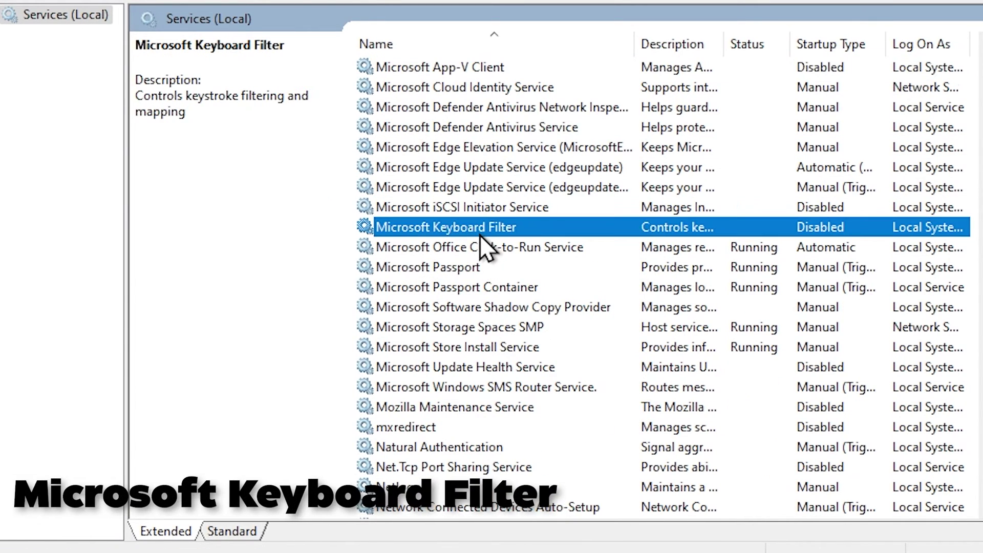
right_click(477, 228)
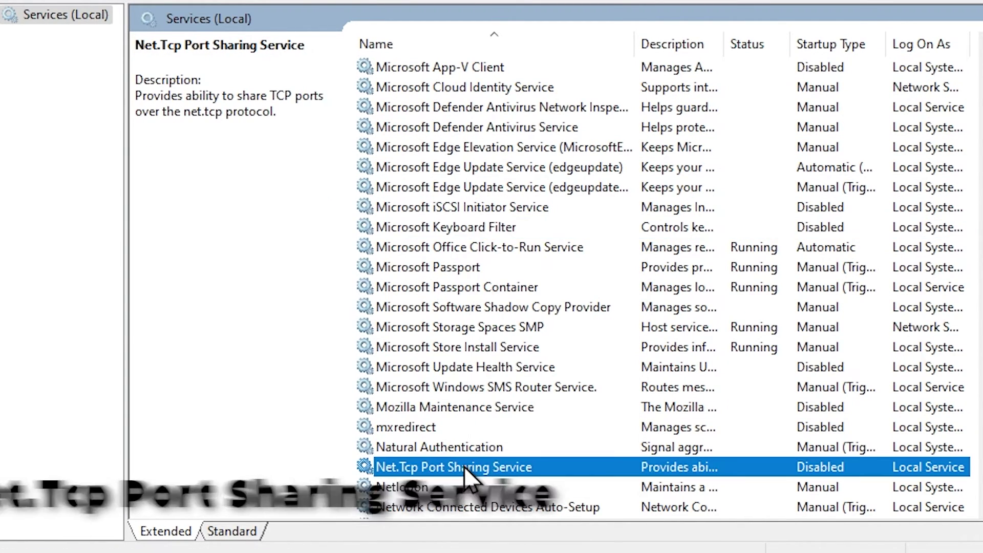
right_click(467, 463)
click(507, 418)
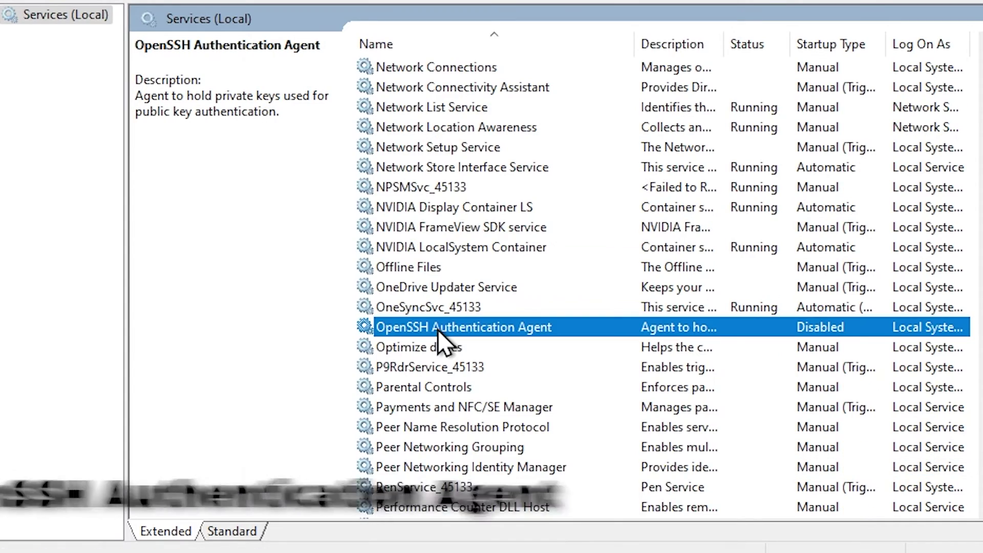
Step: Set the startup type of the OpenSSH Authentication Agent and the Print Spooler to Disabled
right_click(438, 330)
click(514, 532)
click(466, 228)
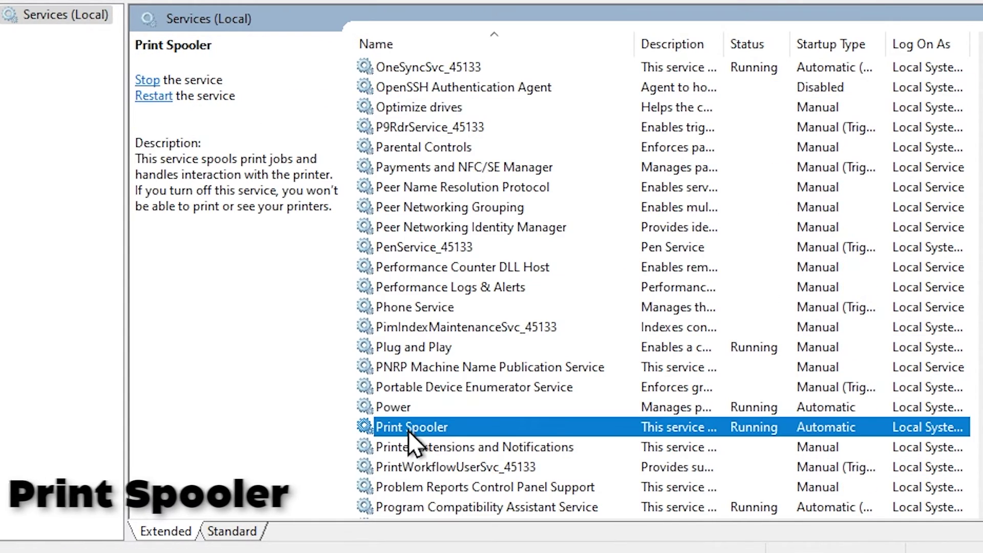
right_click(409, 428)
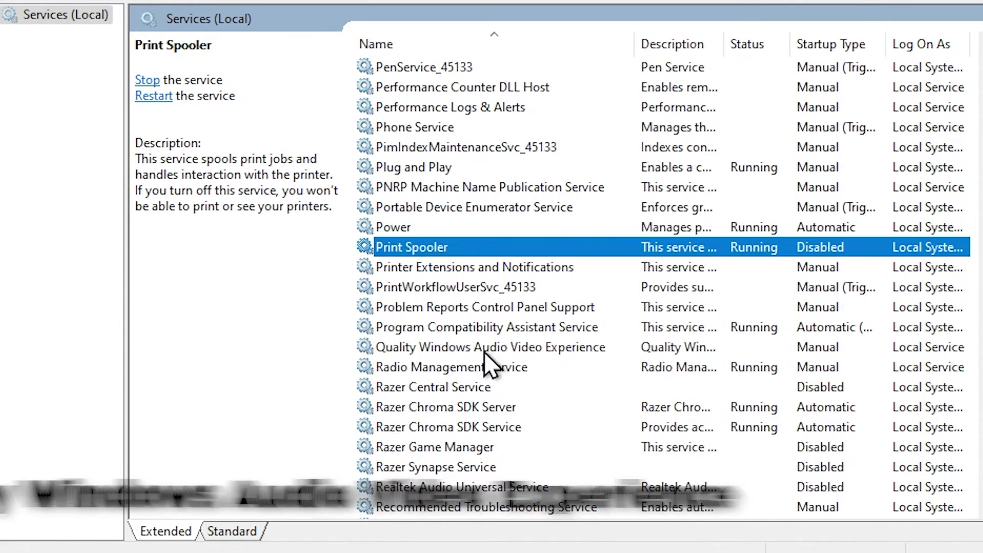
Step: Set the startup type of Quality Windows Audio Video Experience to Disabled and confirm its properties
click(484, 351)
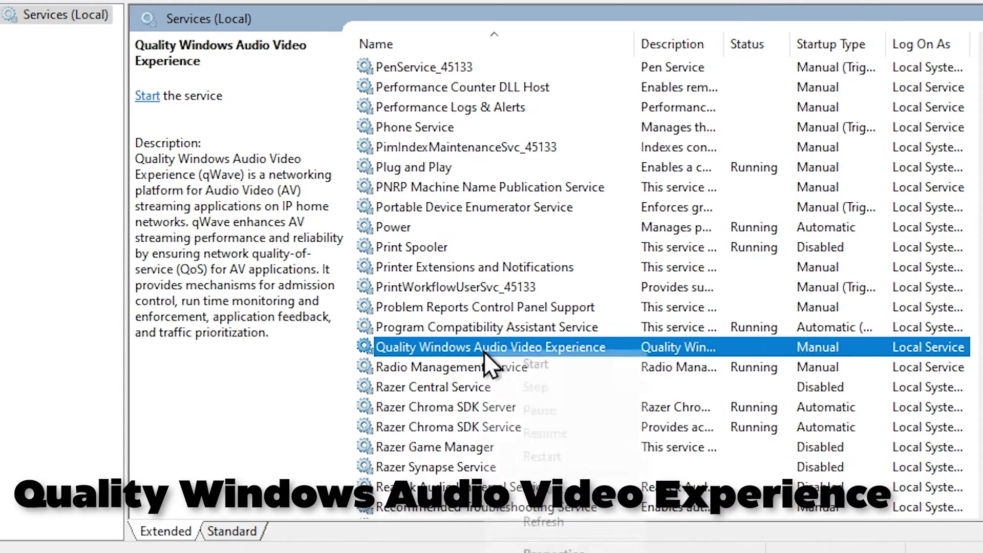
right_click(484, 351)
click(550, 545)
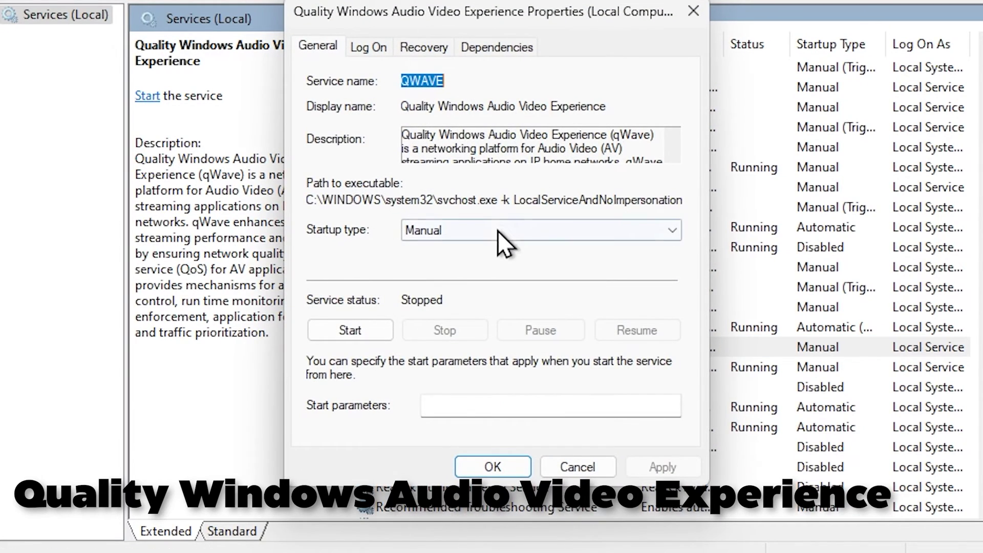
click(498, 230)
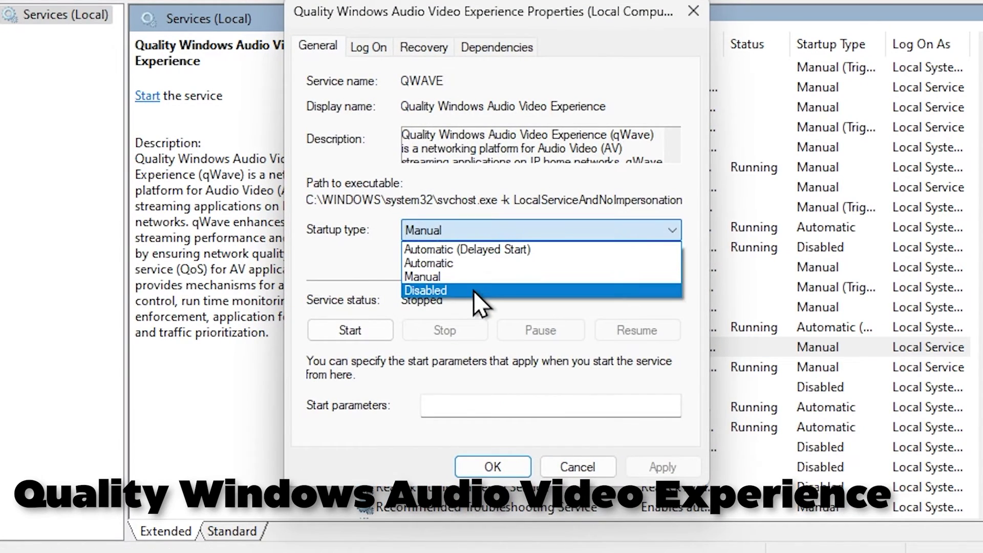
click(473, 287)
click(481, 455)
Step: Set the startup type of the Realtek Audio Universal Service to Disabled in its properties
right_click(466, 376)
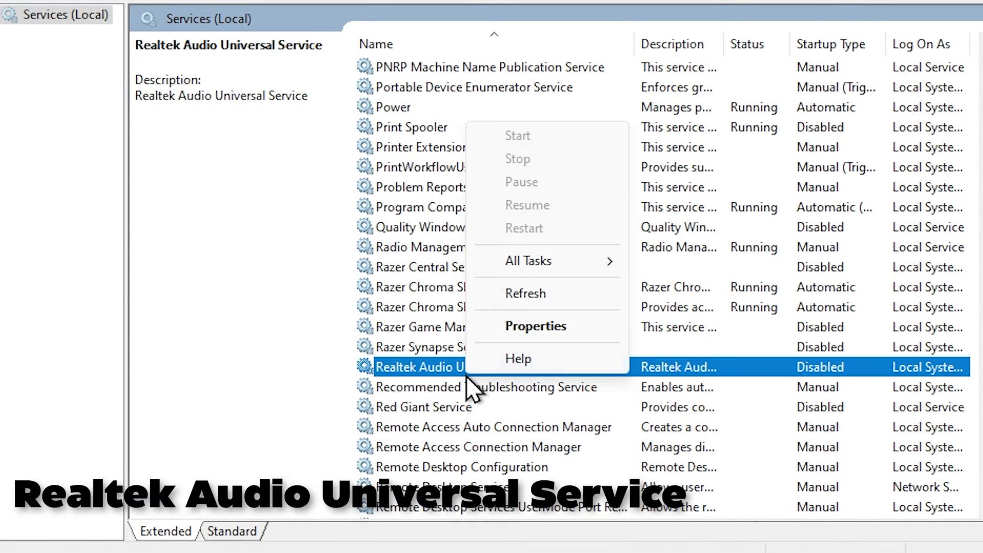
click(534, 329)
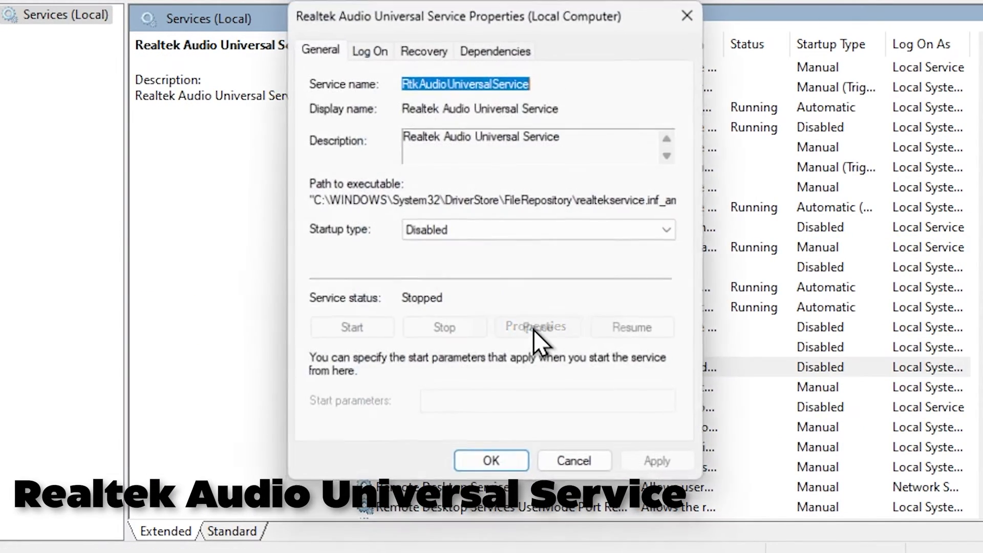
click(433, 229)
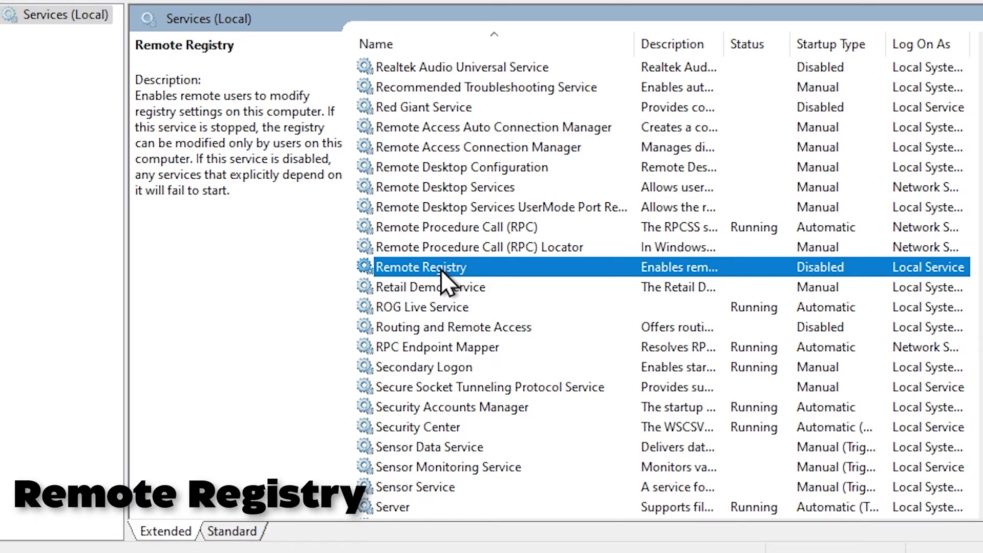
Step: Set the startup type of Remote Registry, Retail Demo Service, and Routing and Remote Access to Disabled
right_click(439, 267)
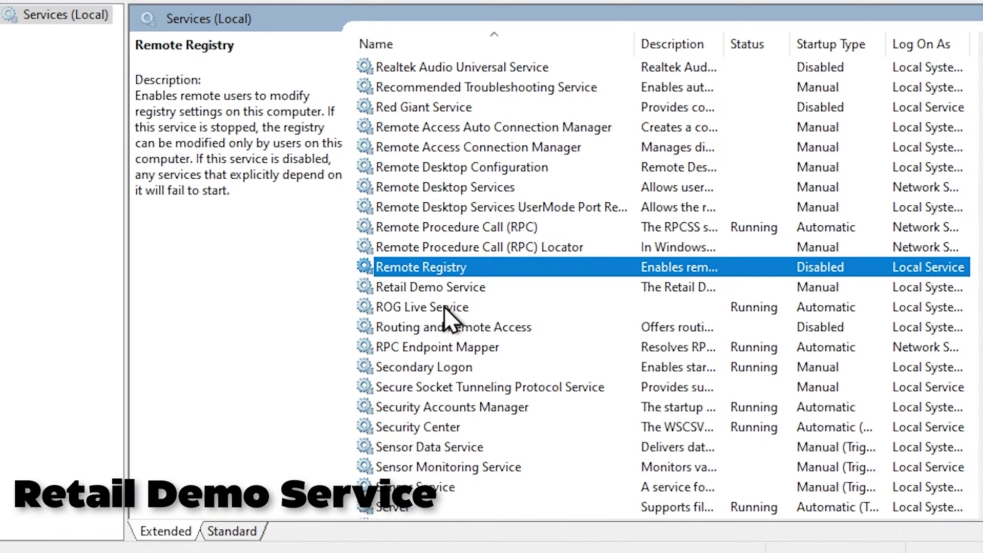
right_click(435, 286)
right_click(437, 328)
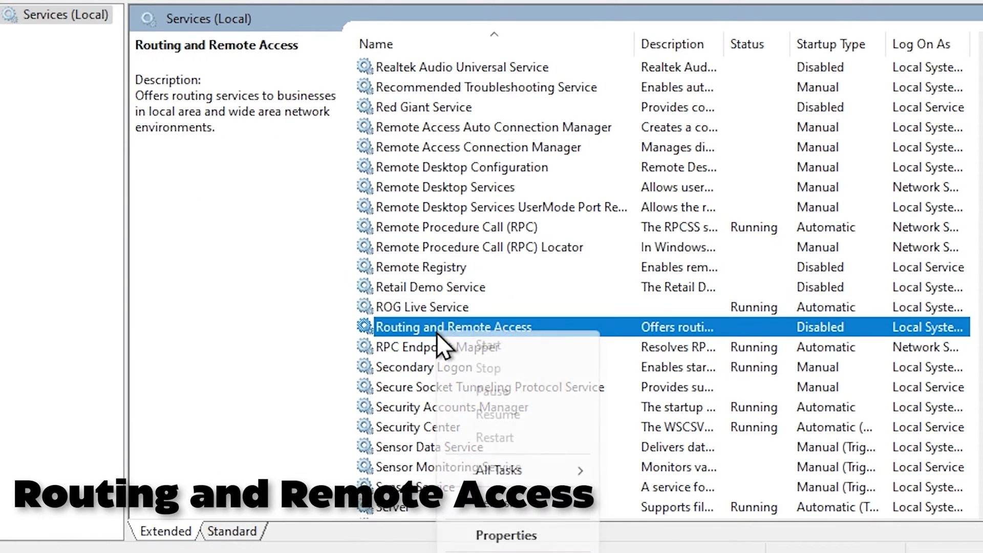
click(502, 530)
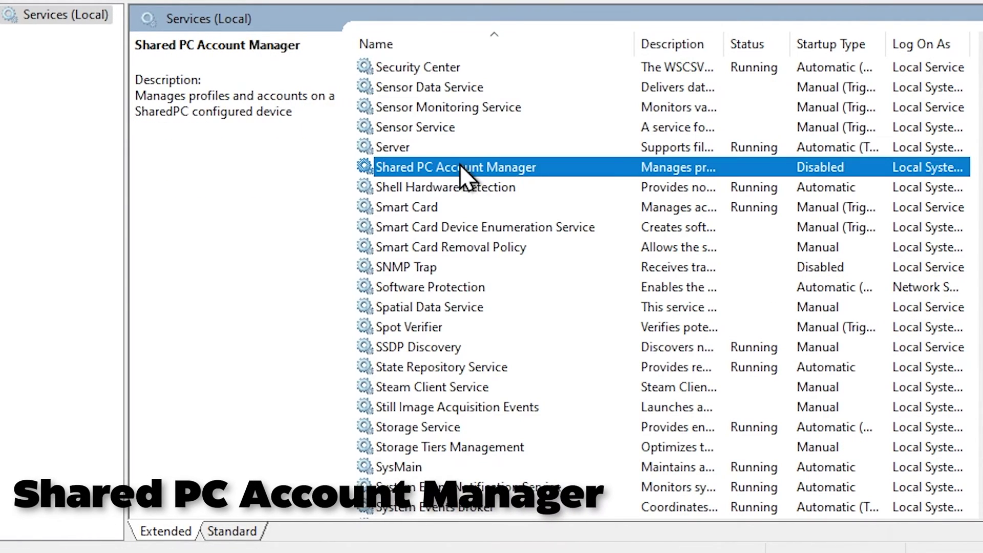
Step: Set the startup type of Shared PC Account Manager and Steam Client Service to Disabled
right_click(459, 165)
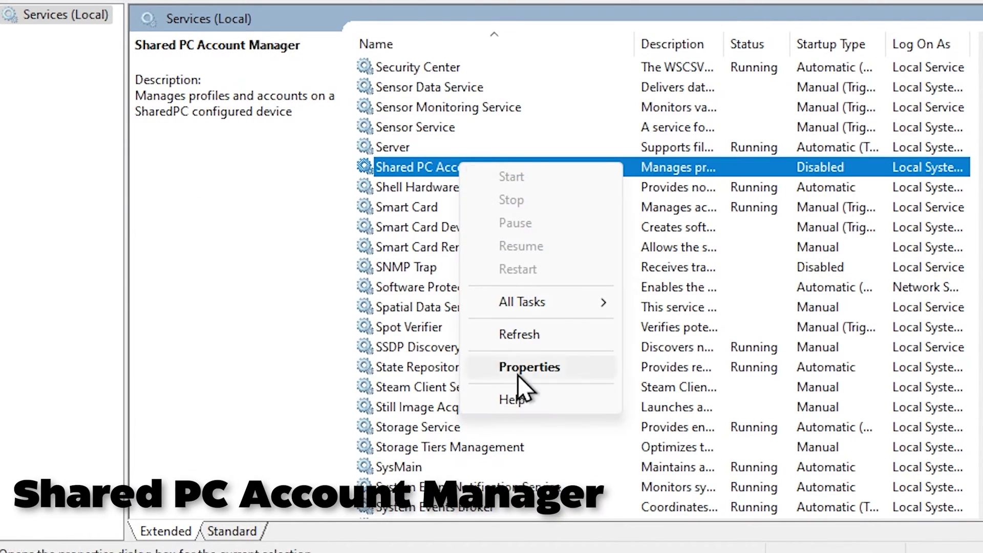
click(514, 373)
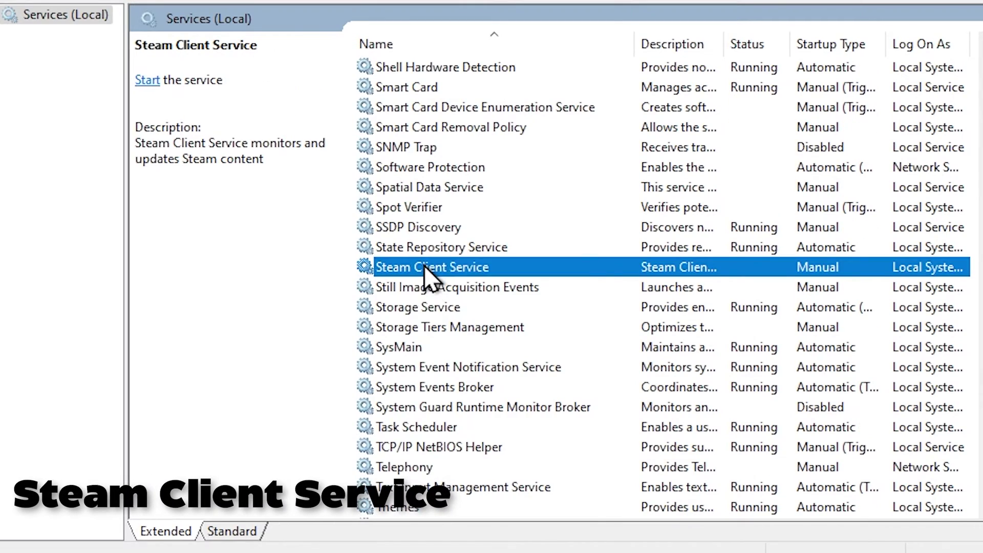
right_click(404, 265)
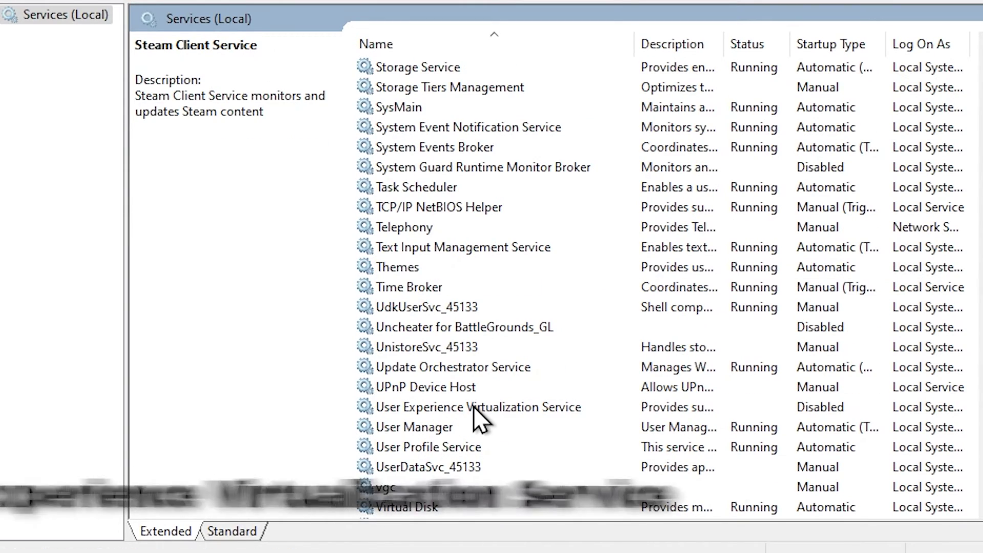
Step: Set the startup type of User Experience Virtualization Service, Windows Search and Workstation to Disabled
right_click(473, 406)
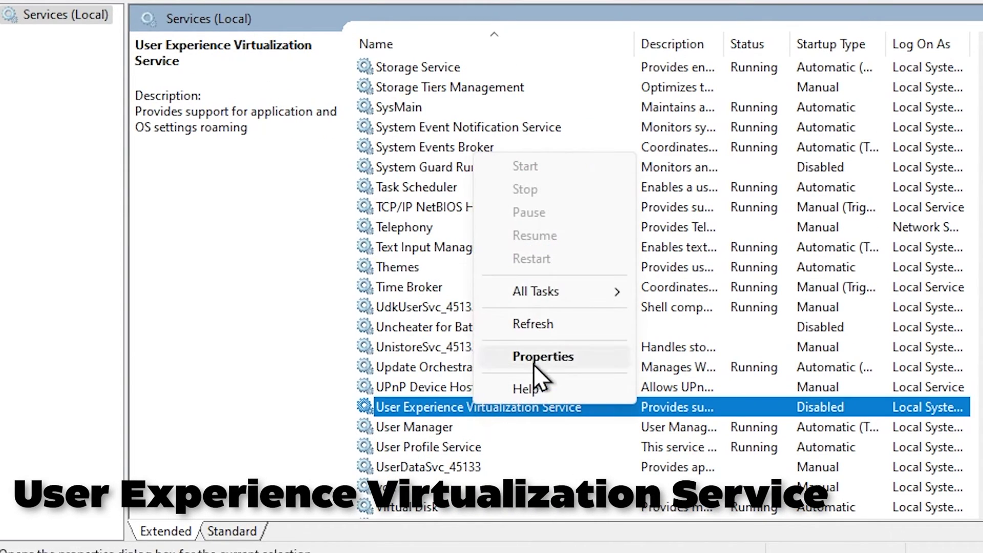
click(532, 358)
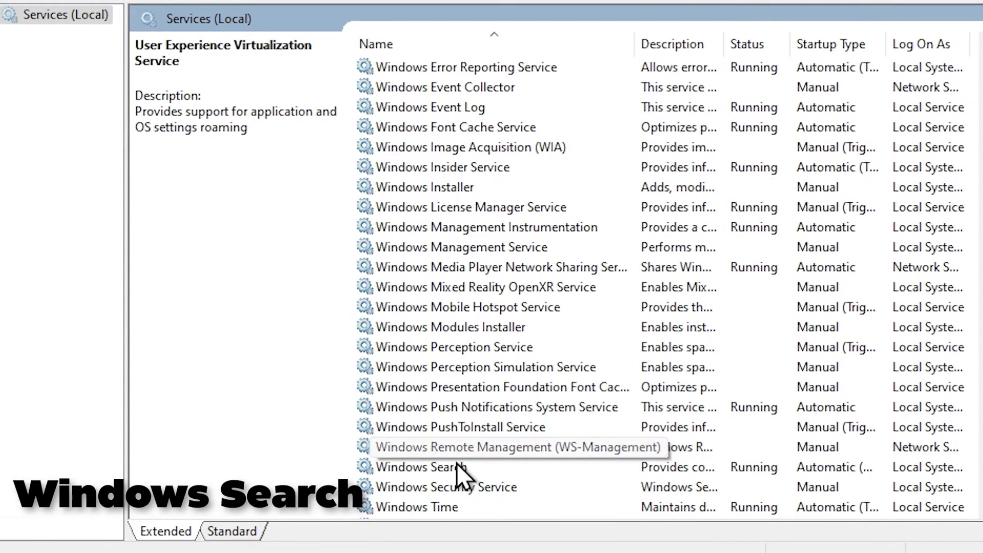
right_click(463, 465)
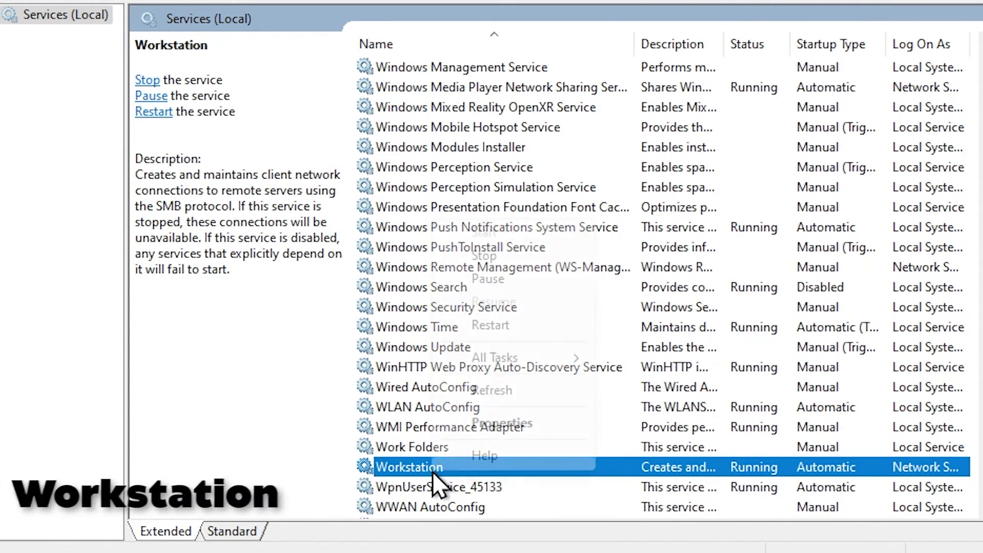
right_click(432, 467)
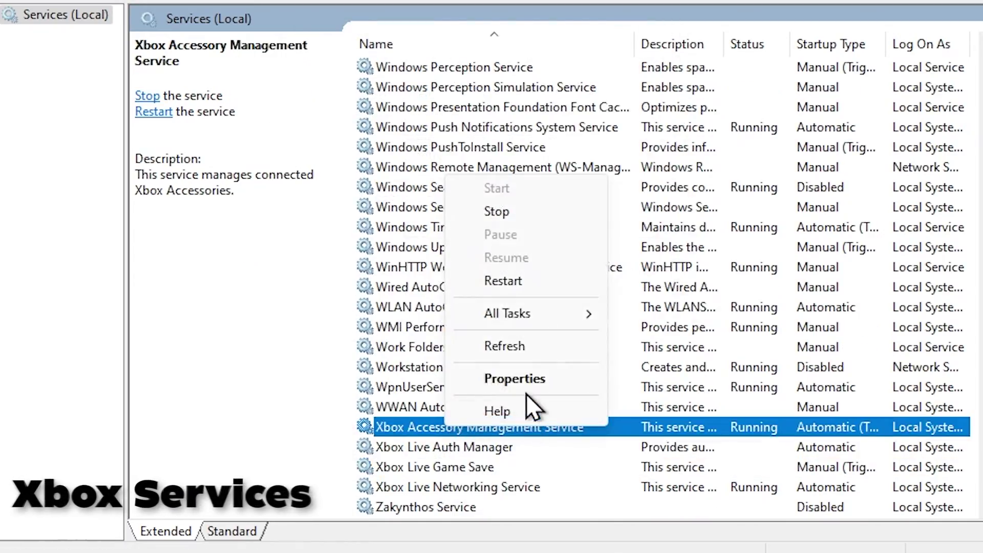
Step: Set the startup type of the Xbox Accessory Management Service to Disabled and confirm its properties
click(517, 377)
click(467, 230)
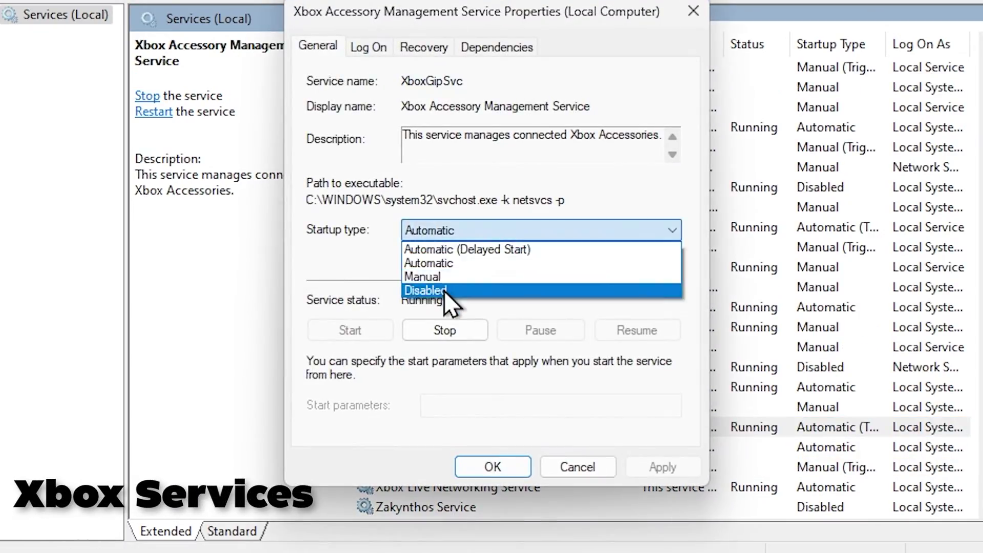
click(444, 287)
click(486, 466)
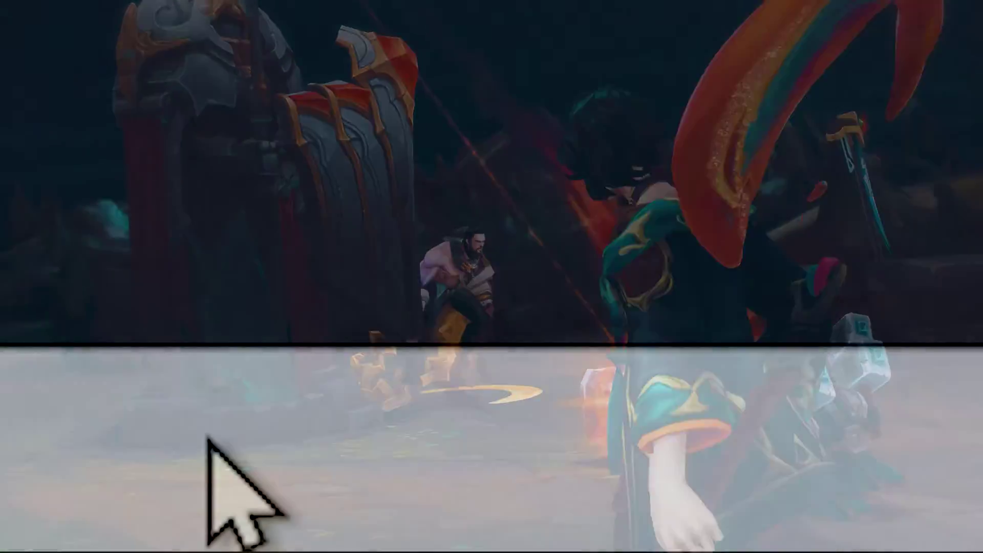
Step: Switch to Task Manager's list of startup apps and disable vgtray from running at startup
right_click(208, 450)
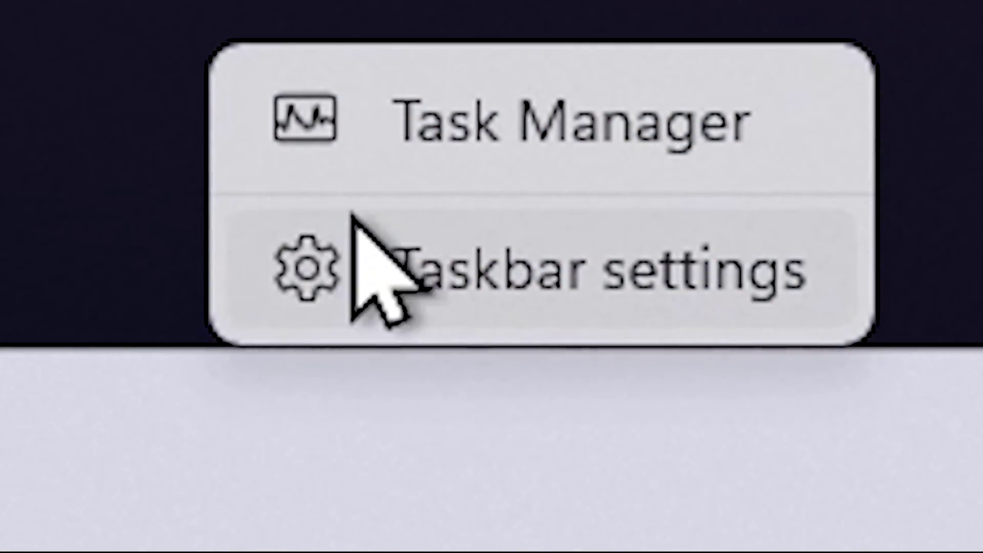
click(491, 100)
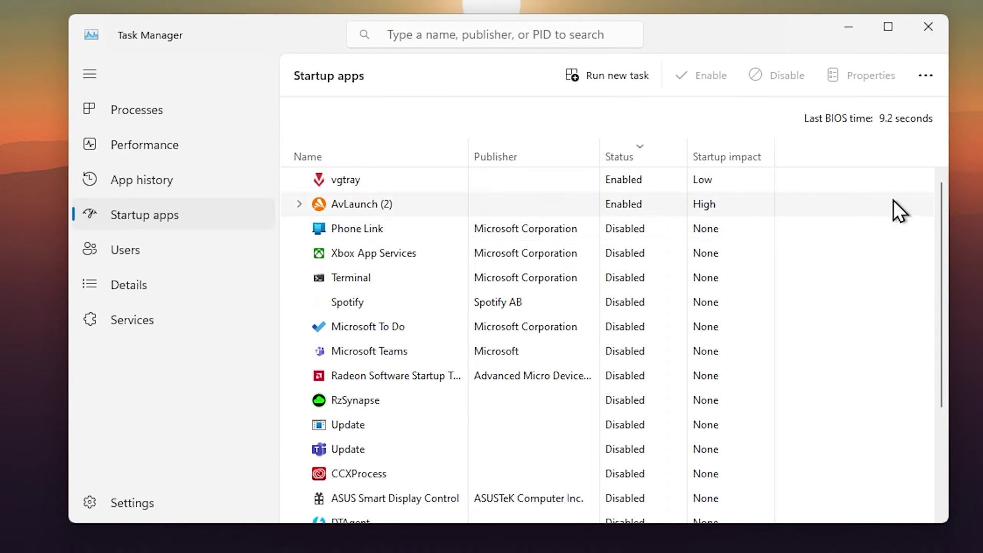
right_click(495, 180)
click(543, 190)
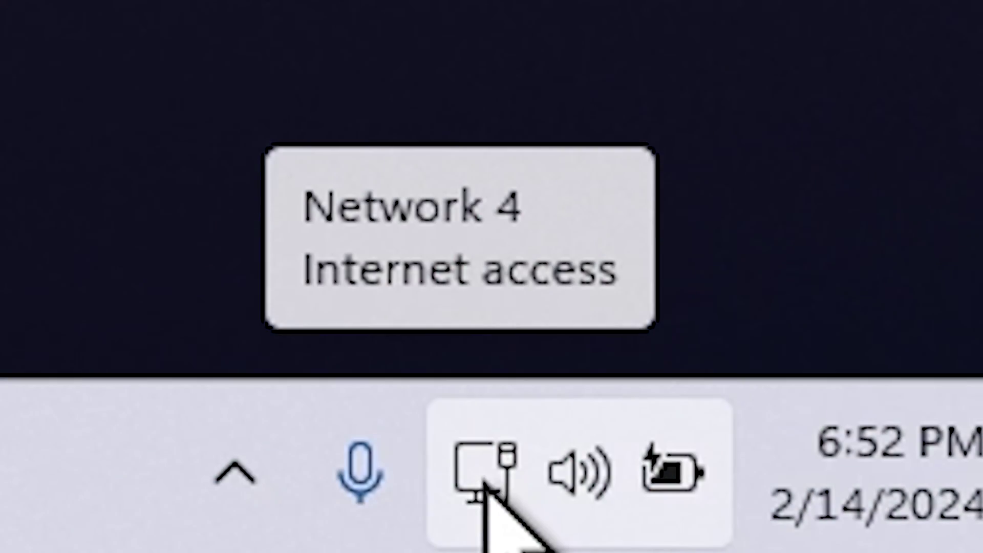
Step: Switch to the Windows Network and Internet settings and open the advanced network settings
right_click(472, 496)
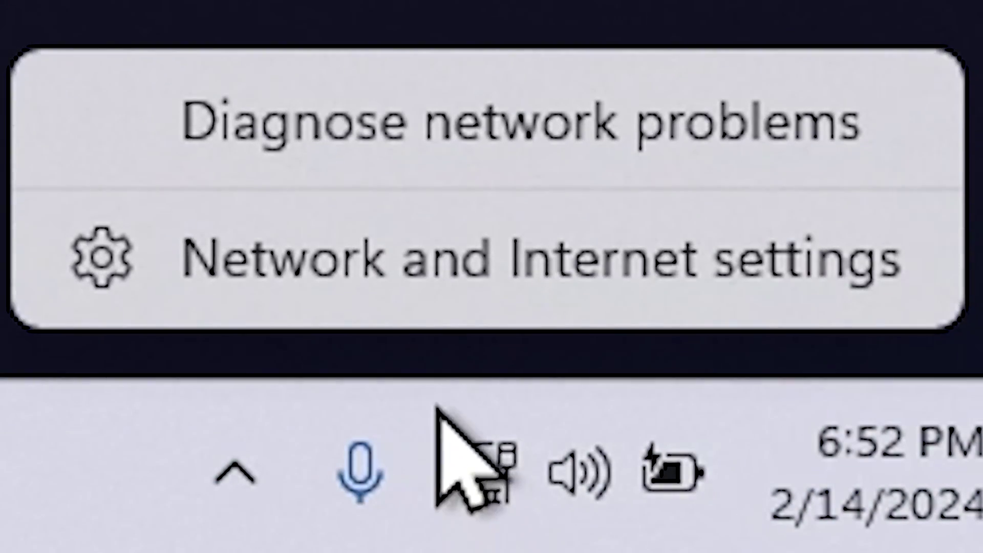
click(379, 279)
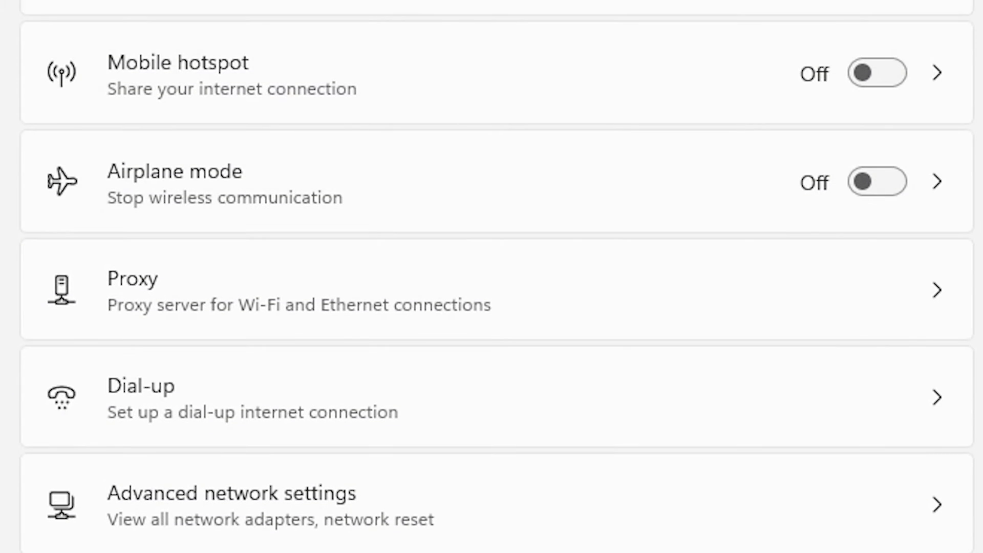
scroll(279, 457, down, 1)
click(268, 504)
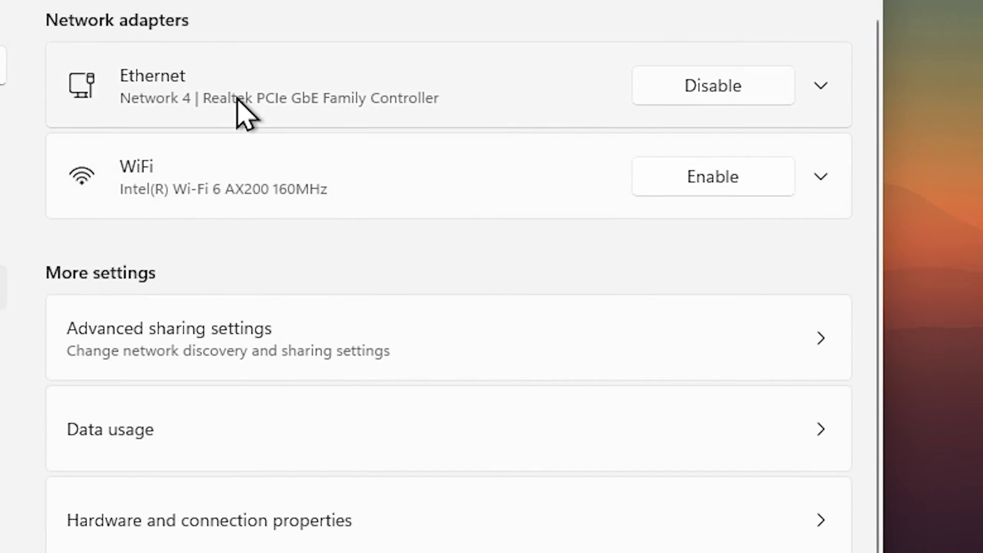
Step: Open the Ethernet adapter's properties and review the File and Printer Sharing, QoS Packet Scheduler, LLDP and Link-Layer Topology Discovery items
click(239, 103)
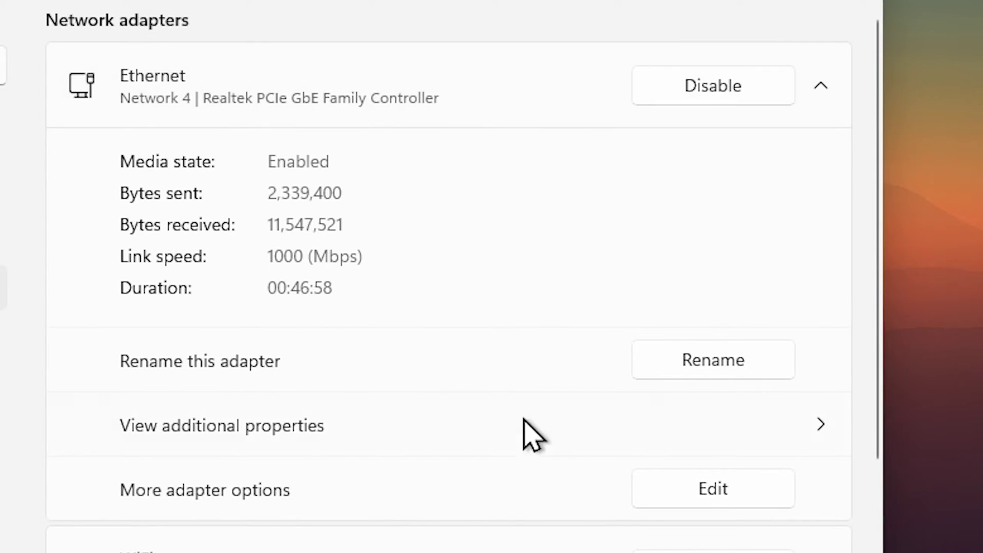
click(694, 495)
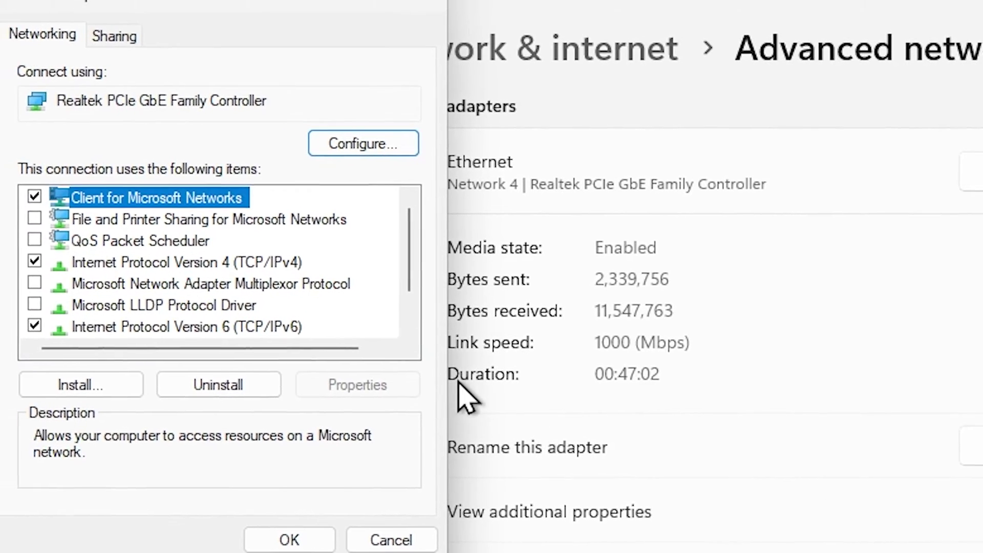
click(135, 245)
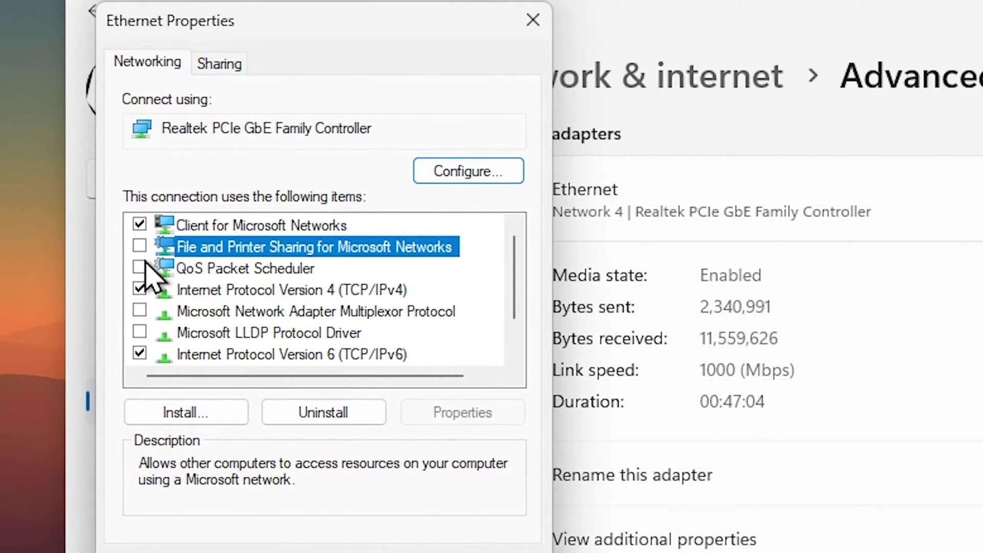
click(135, 265)
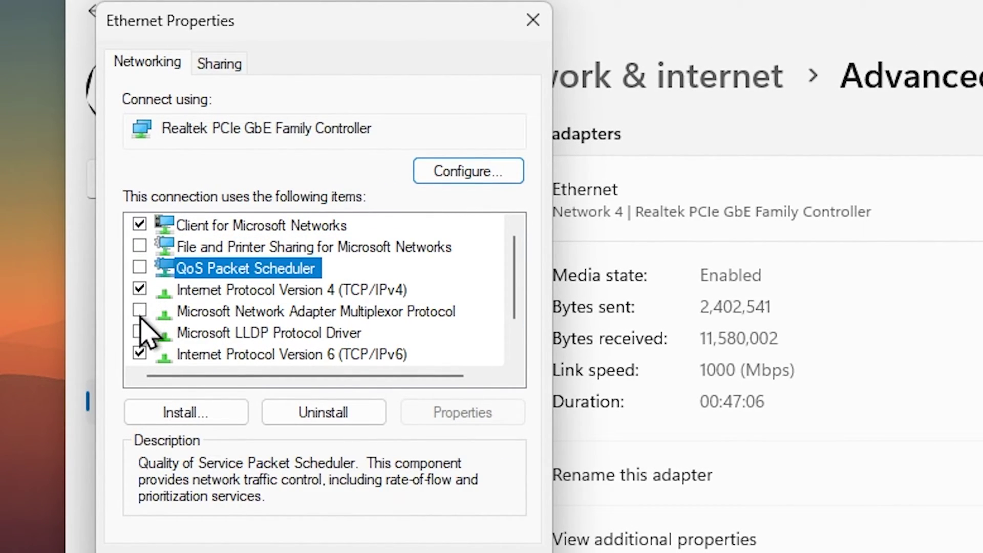
click(135, 336)
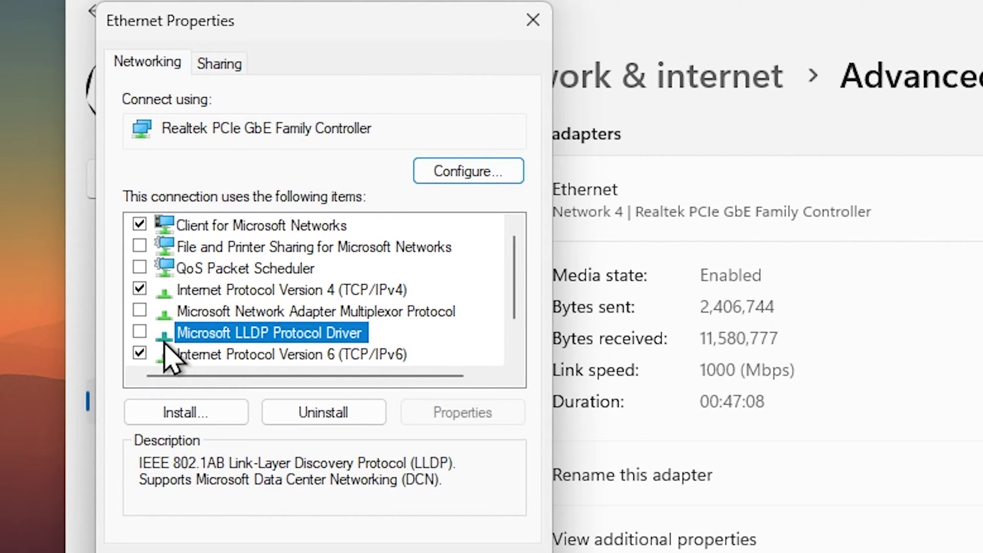
scroll(172, 358, down, 1)
click(150, 335)
click(143, 348)
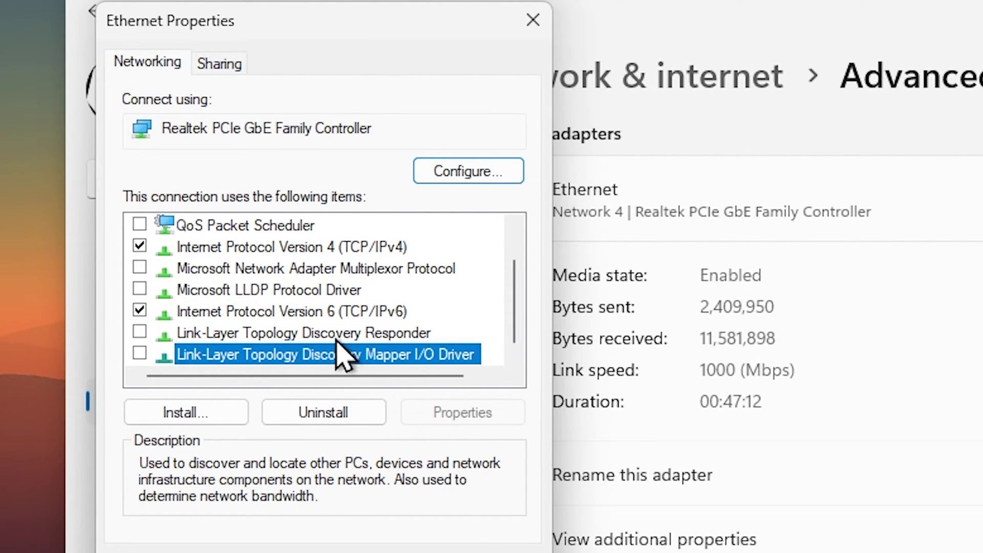
Step: Set Internet Protocol Version 4's preferred DNS server to 1.1.1.1 and the alternate DNS server to 1.0.0.1
scroll(337, 343, up, 1)
click(205, 289)
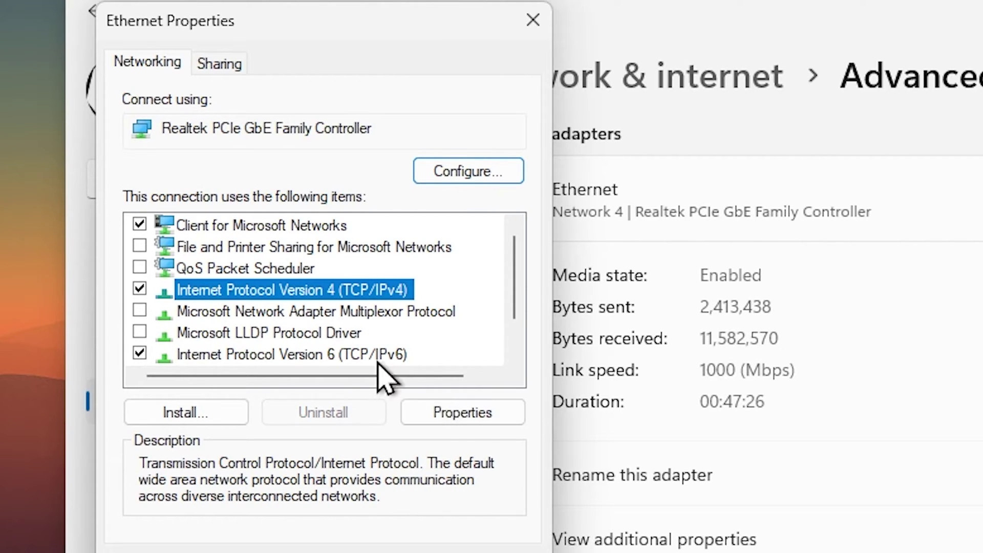
click(457, 413)
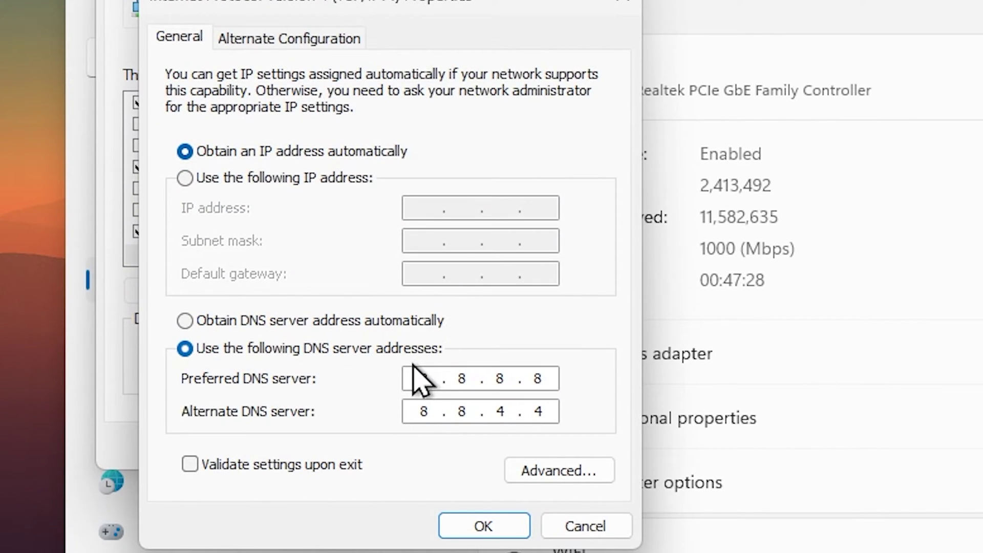
double_click(423, 378)
text(1.1.1.1)
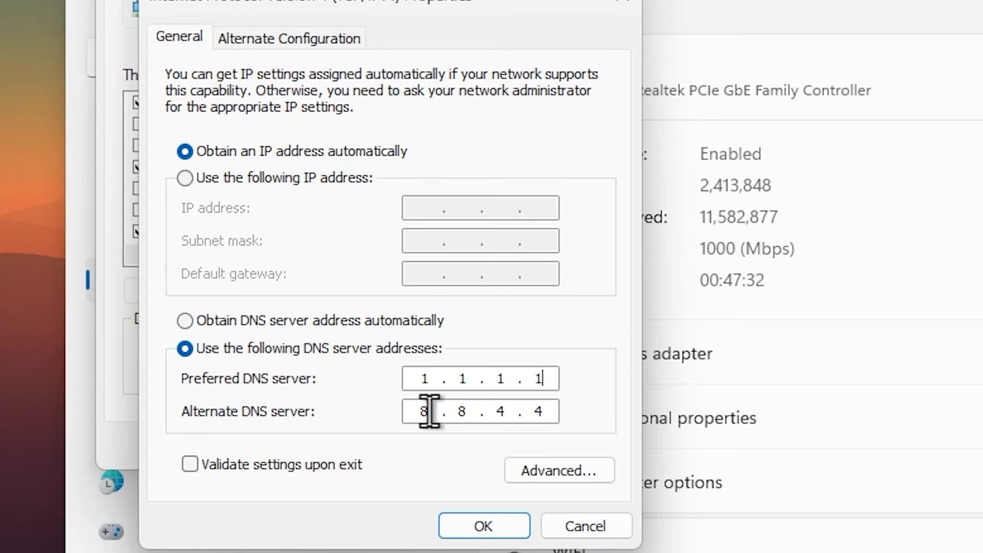
double_click(450, 411)
text(1.0.0.1)
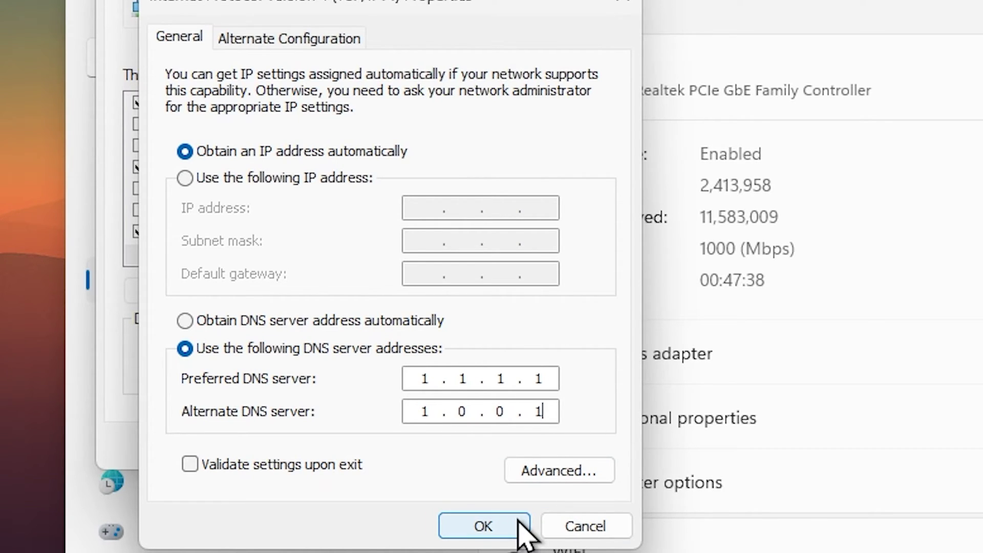
click(519, 526)
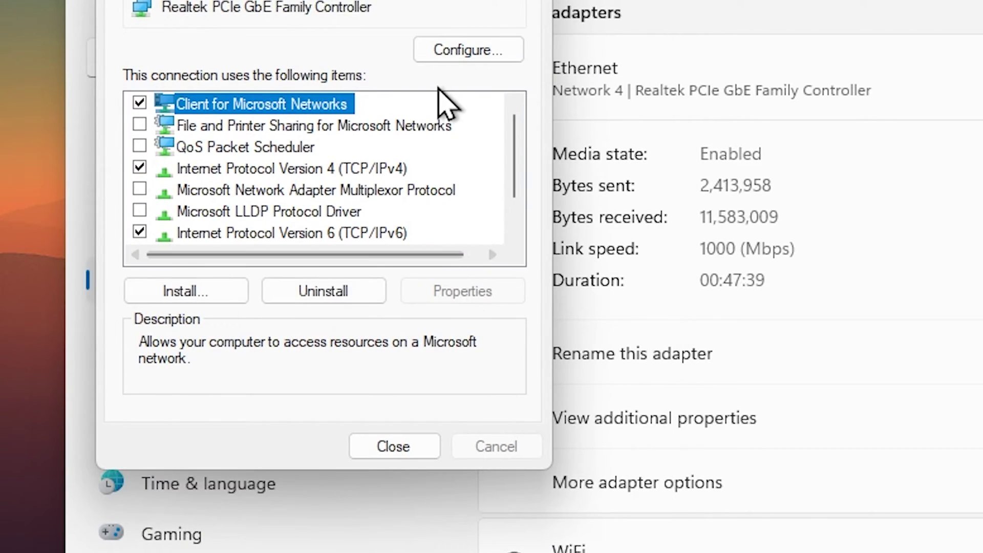
Step: Open the Realtek adapter's advanced properties and check the Flow Control, Gigabit Lite, Interrupt Moderation and Jumbo Frame values
click(457, 42)
click(668, 287)
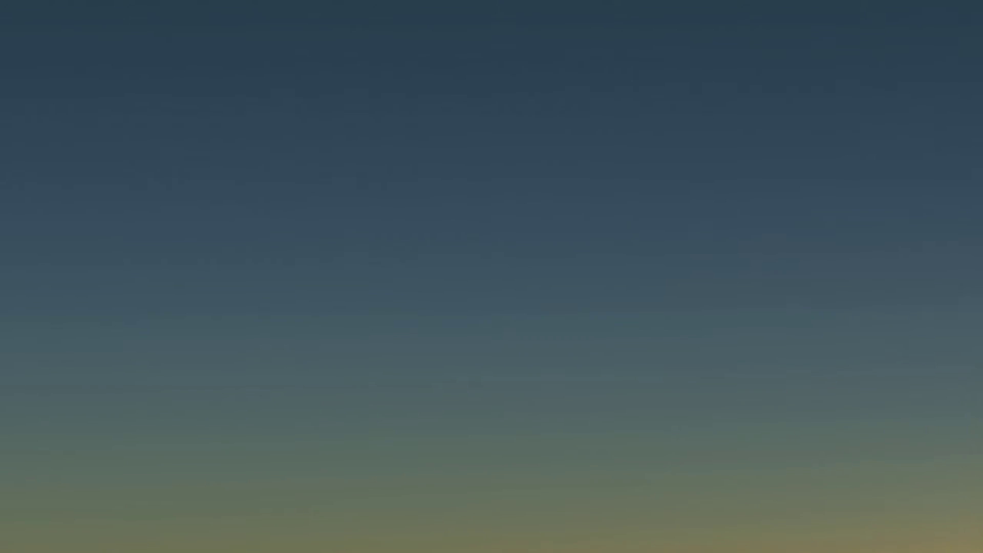
click(260, 57)
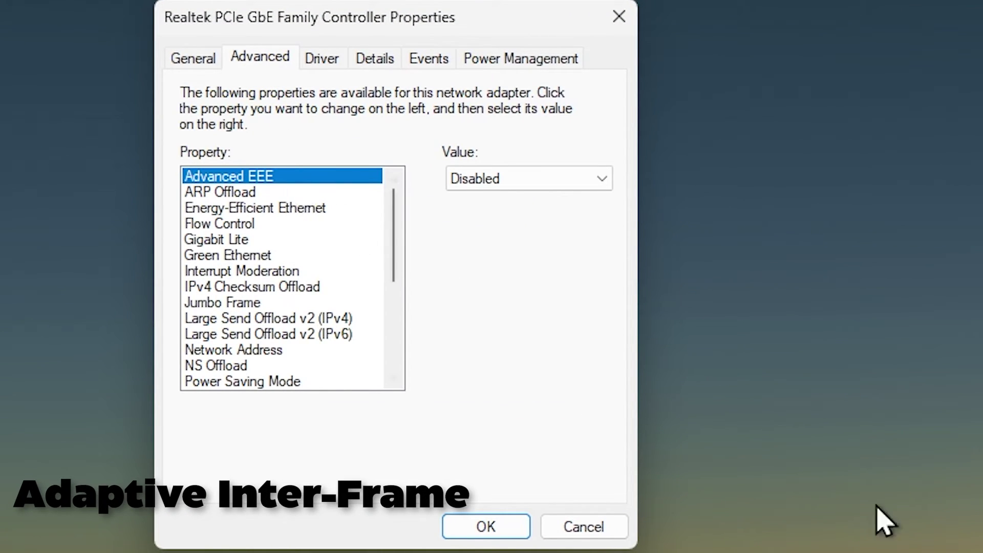
click(256, 223)
click(256, 239)
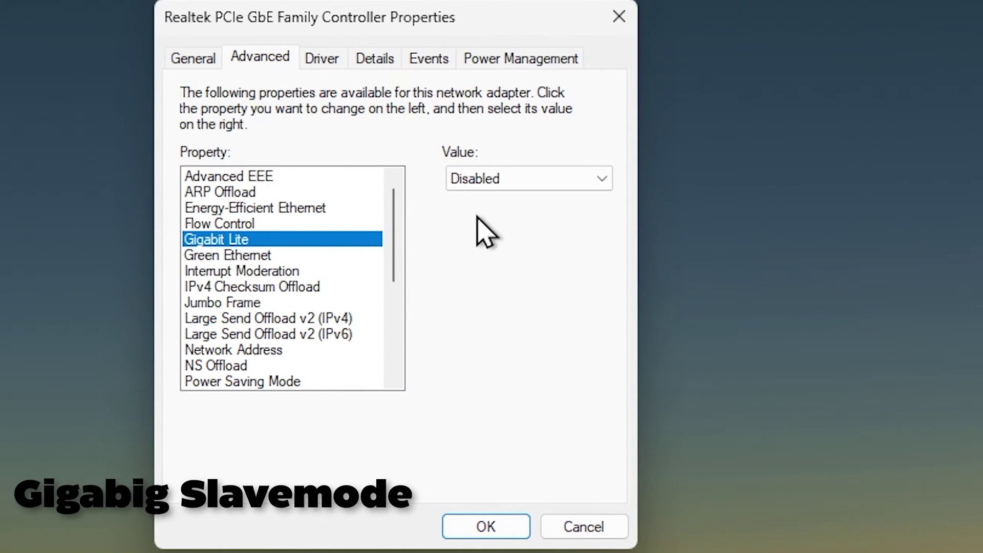
click(271, 272)
click(249, 303)
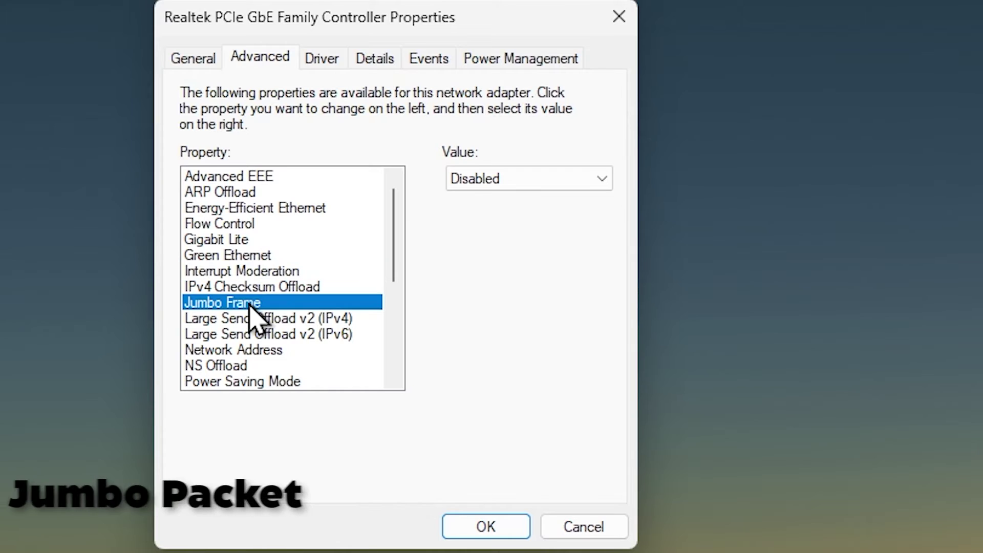
Step: Check the adapter's Large Send Offload v2 (IPv4 and IPv6), NS Offload and Priority & VLAN values
scroll(259, 307, down, 1)
click(262, 271)
click(264, 290)
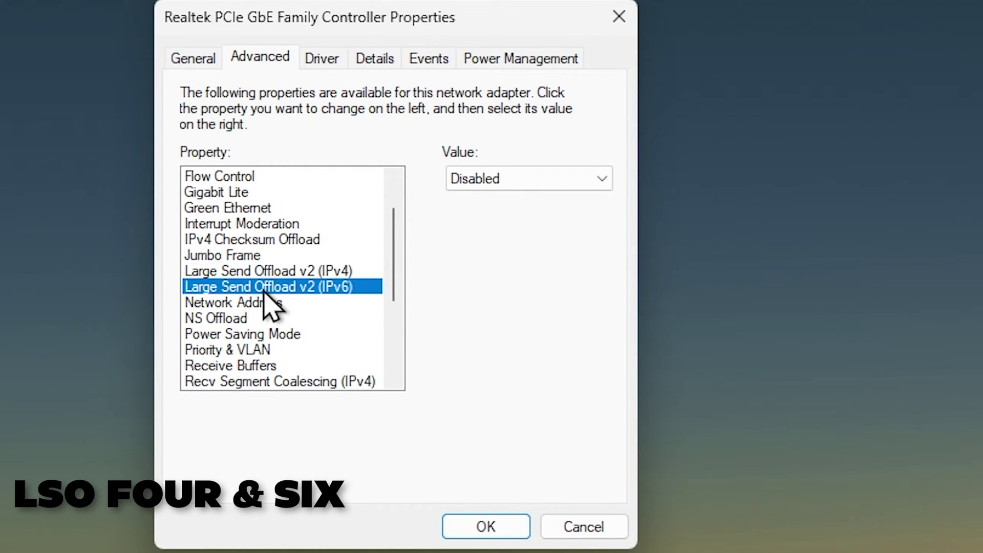
click(250, 318)
click(256, 350)
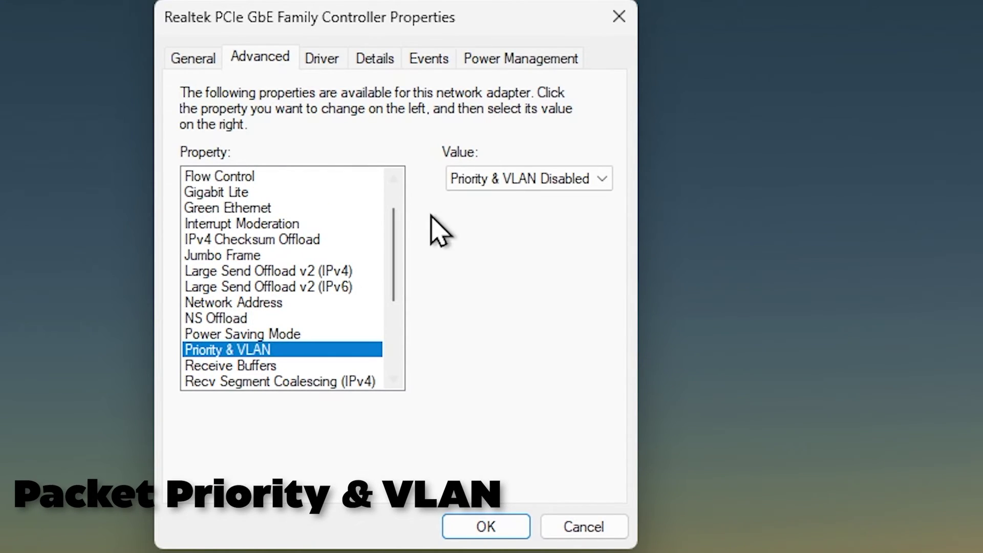
click(497, 179)
click(498, 197)
Step: Check the adapter's Receive Buffers value and the TCP and UDP Checksum Offload values for IPv4 and IPv6
scroll(285, 321, down, 1)
click(285, 320)
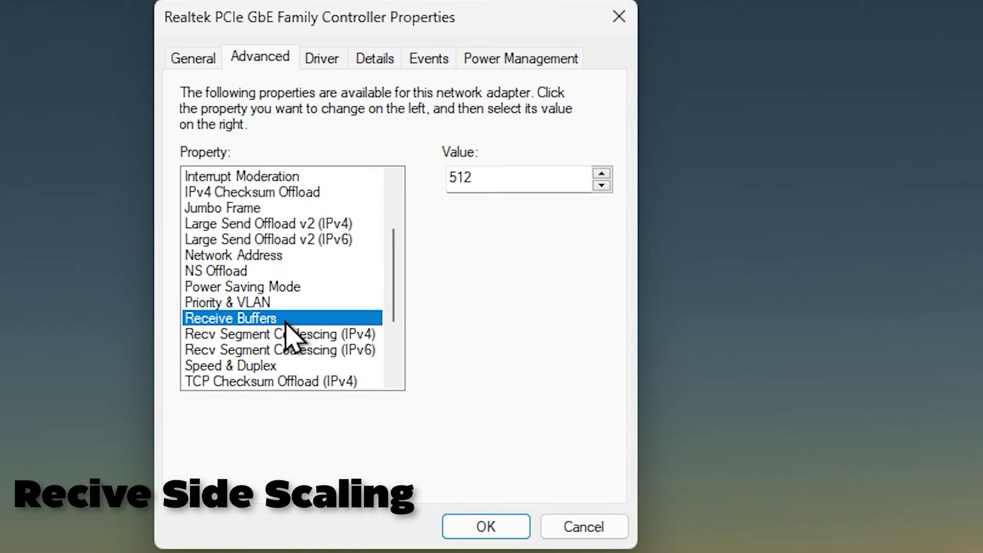
scroll(287, 328, down, 1)
click(287, 332)
click(287, 350)
scroll(287, 356, down, 1)
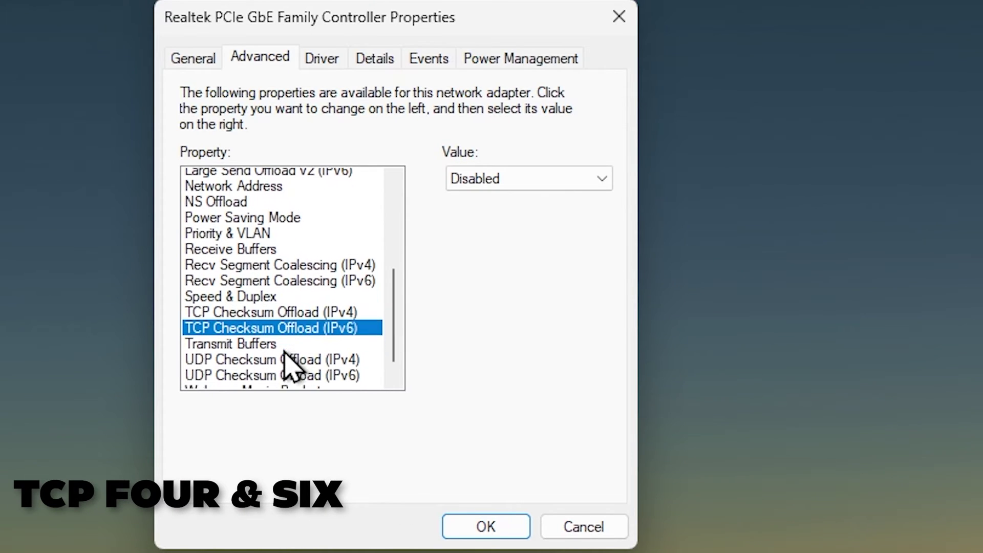
click(277, 334)
click(277, 350)
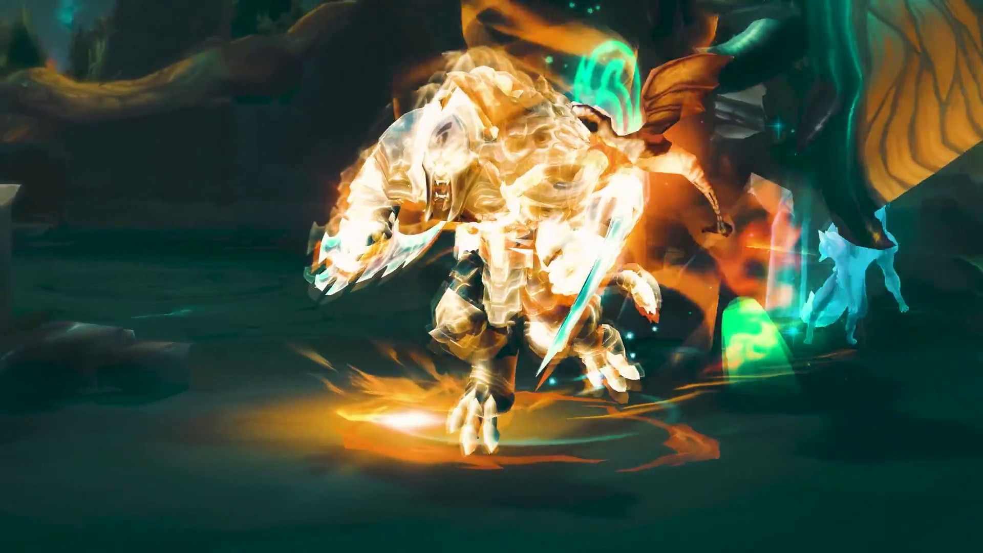
Step: Search Windows for cmd and run Command Prompt as administrator
text(cm)
text(d)
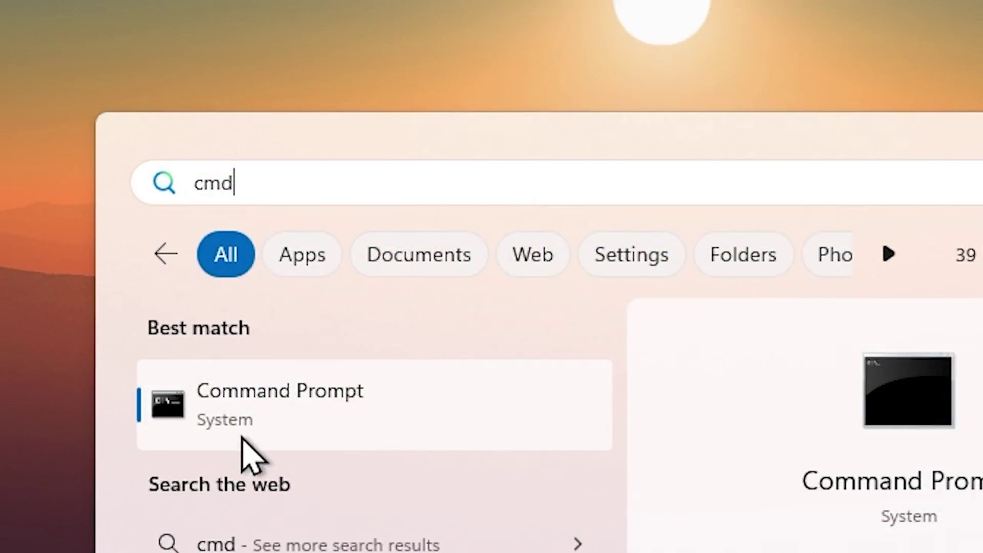
right_click(241, 409)
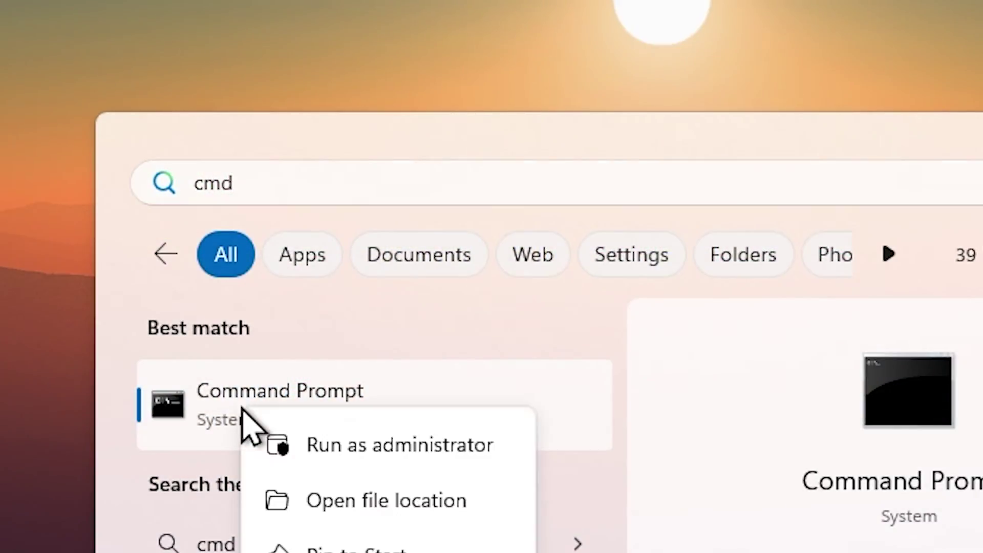
click(277, 441)
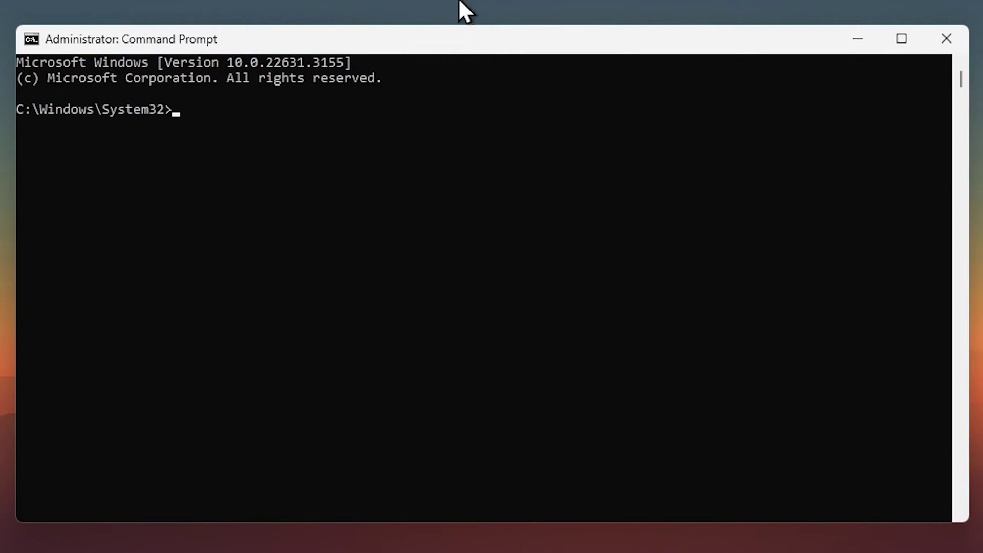
Step: Run DISM.exe /Online /Cleanup-Image /Scanhealth, followed by SFC /scannow, to check the Windows image and system files
text(DISM.exe /Online /Cleanup-Image /Scanhealth)
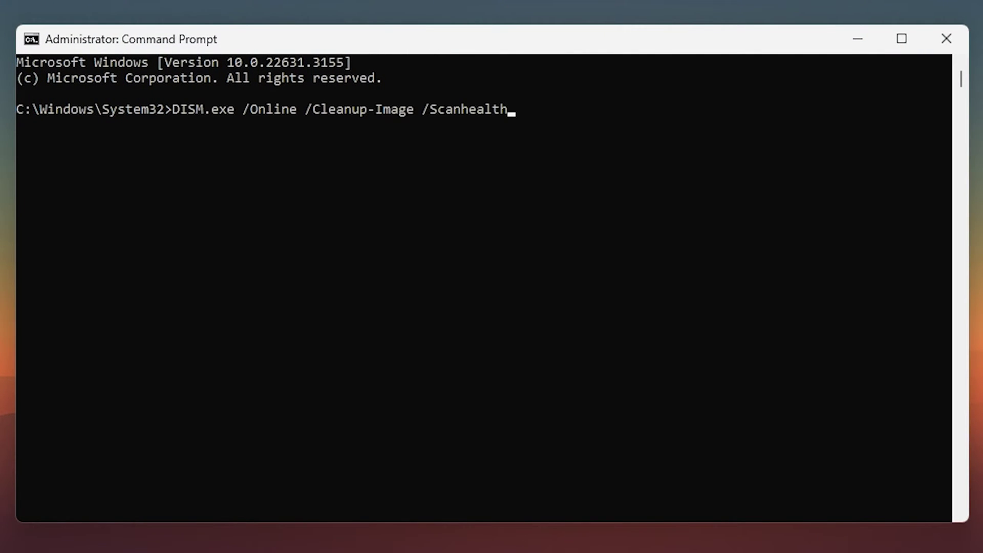
key(Return)
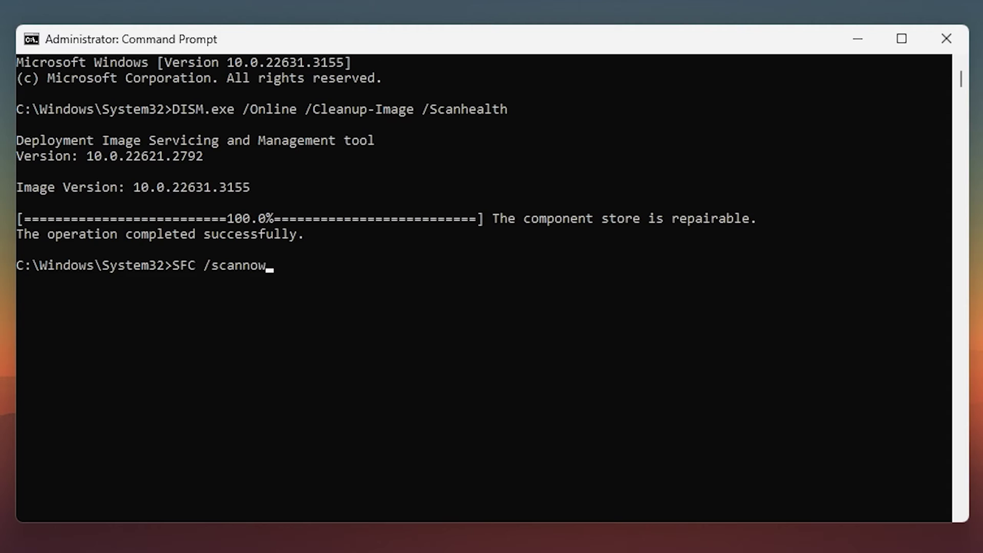
key(Return)
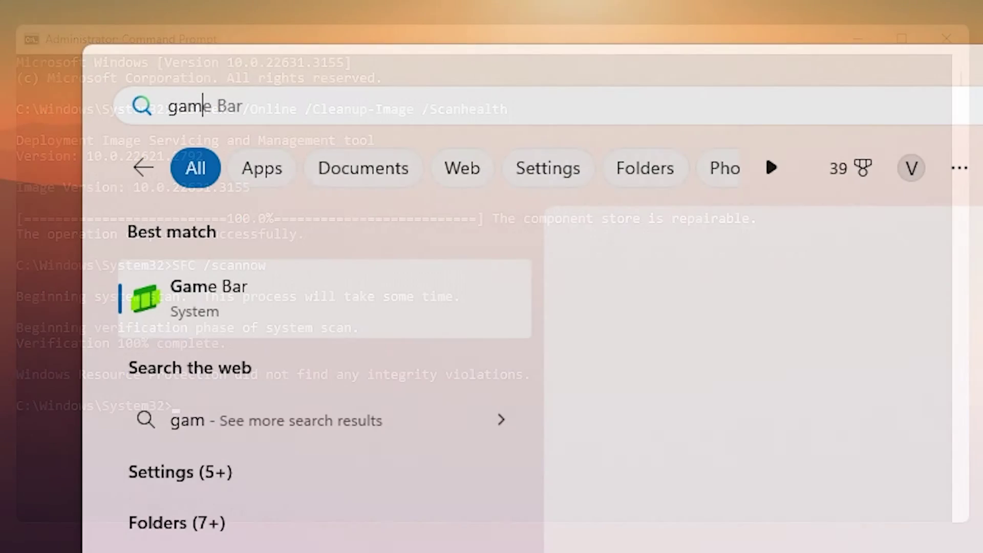
Step: Search Windows for game mode, open the Game Mode settings and turn Game Mode on
text(e mode)
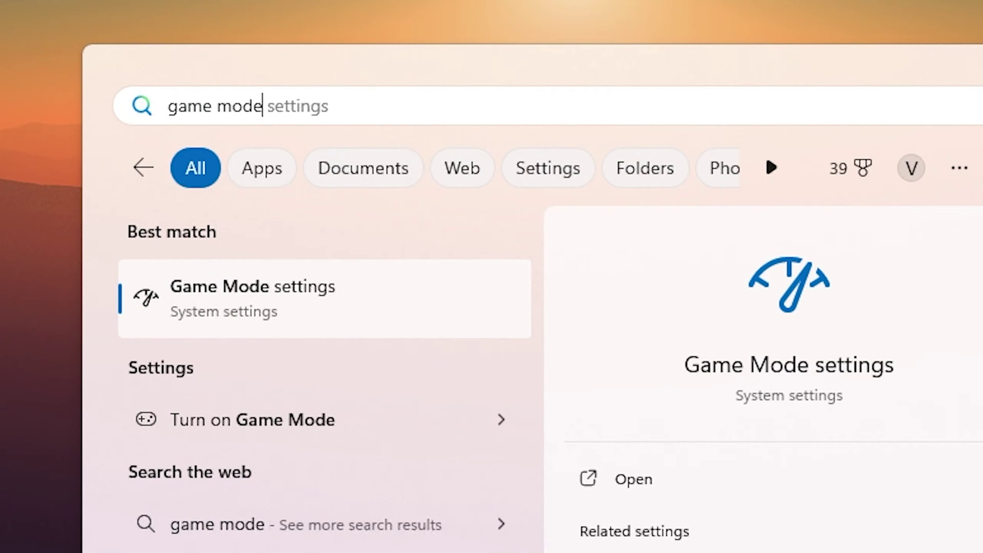
click(390, 309)
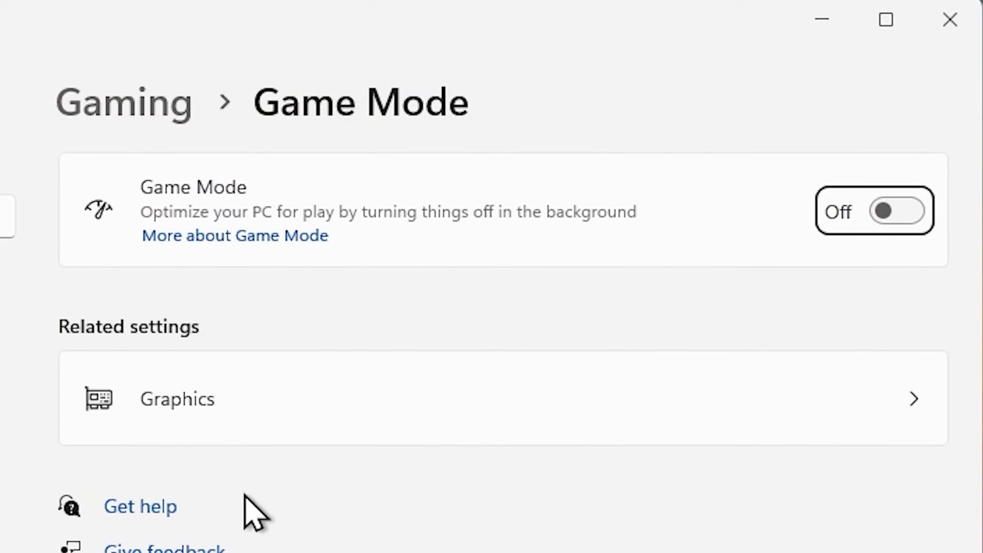
click(885, 210)
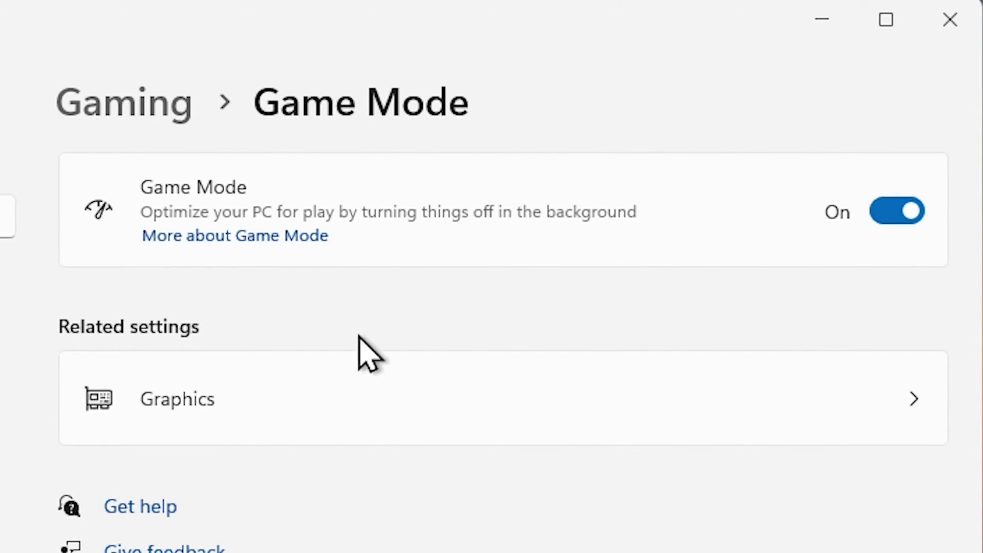
Step: Open the related Graphics settings and check the graphics preference options for League of Legends (TM) Client
click(323, 405)
scroll(323, 174, down, 15)
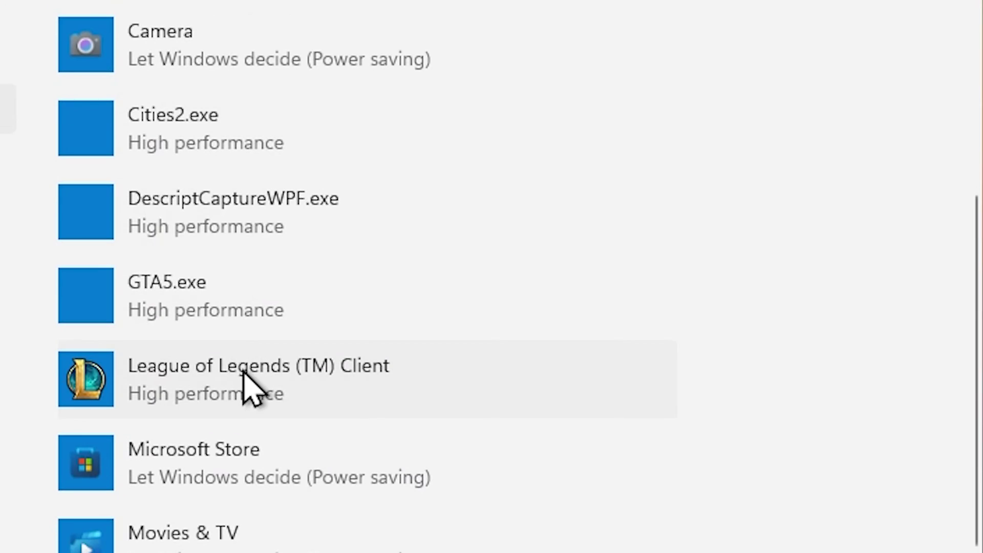
click(245, 377)
click(512, 514)
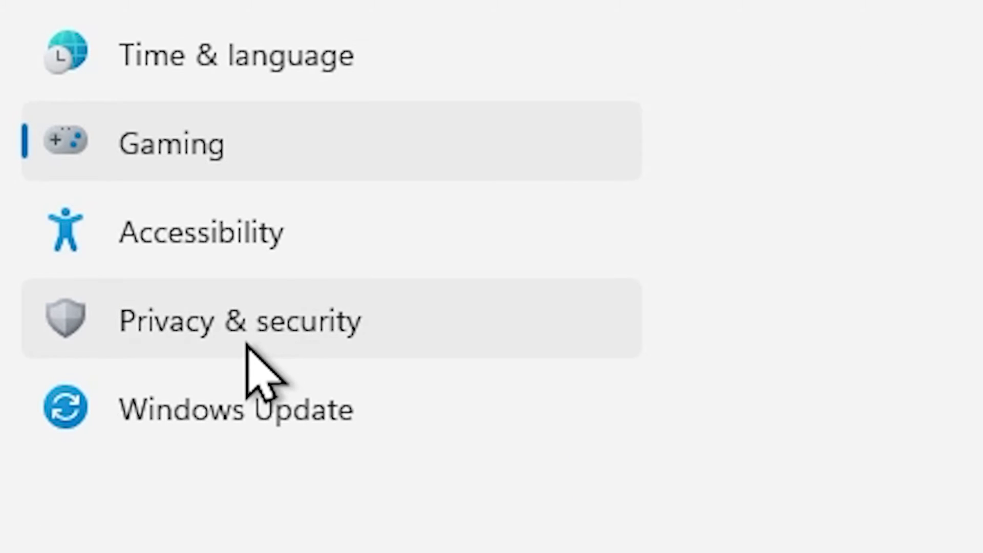
Step: Go to the Privacy & security settings and check the custom inking and typing dictionary setting
click(247, 338)
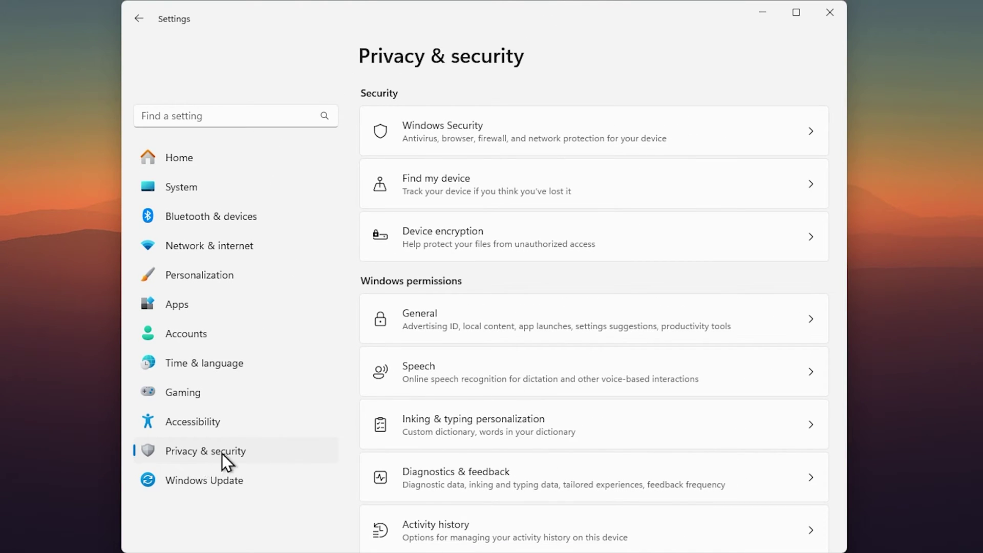
click(484, 439)
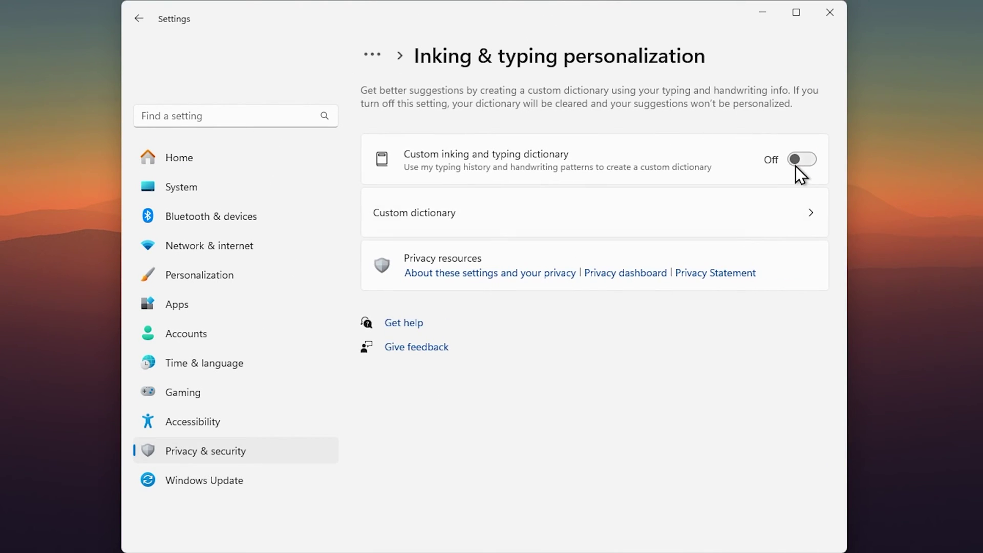
key(alt+Left)
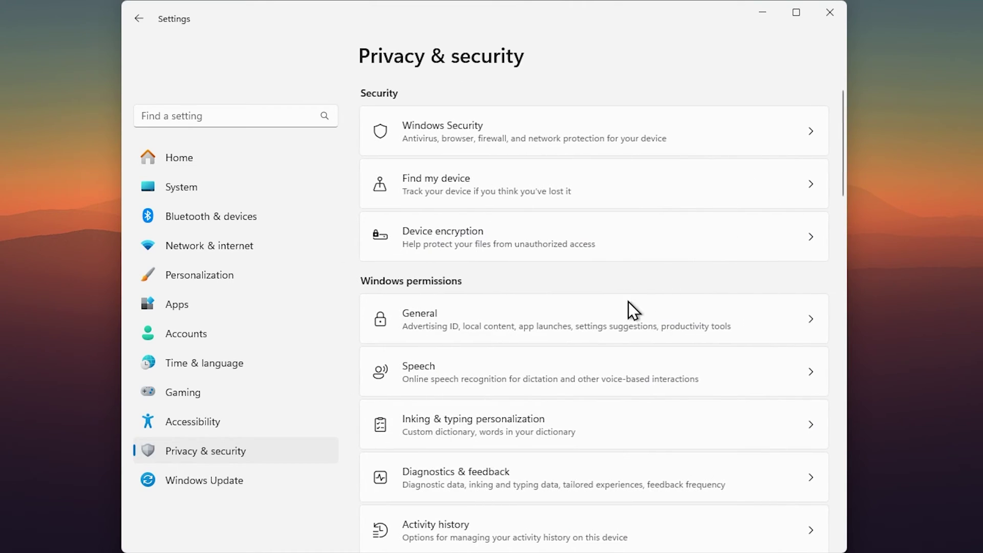
Step: Check the Diagnostics & feedback privacy page and turn off suggested content in the Settings app under General
click(462, 472)
key(alt+Left)
scroll(506, 263, down, 3)
click(418, 156)
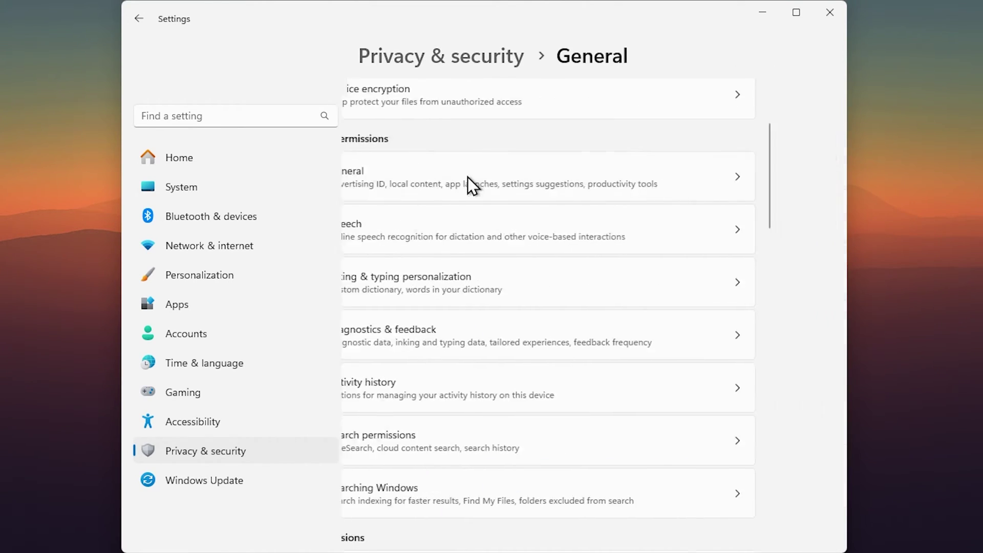
click(801, 269)
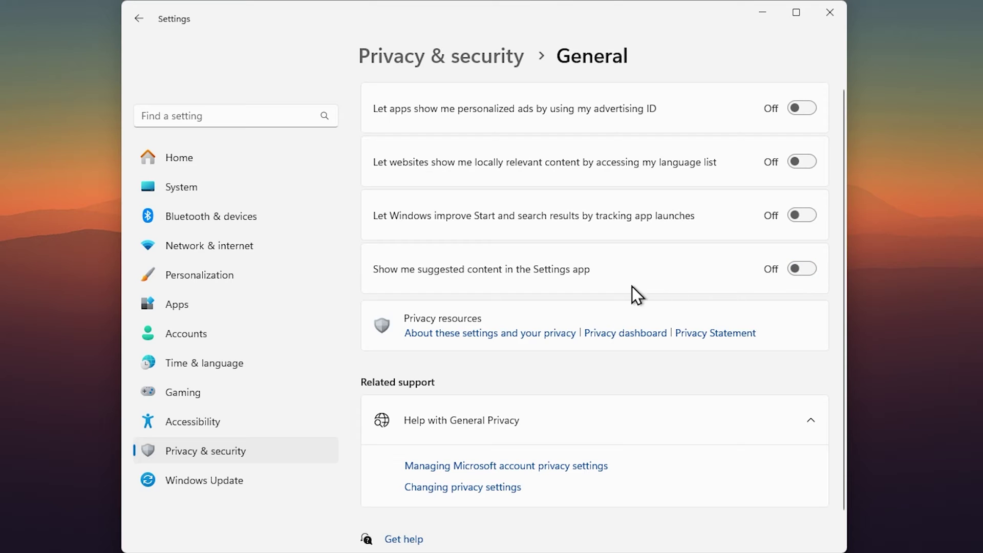
key(alt+Left)
Step: Review the Search permissions privacy page, including the SafeSearch and cloud content search options
scroll(536, 314, down, 2)
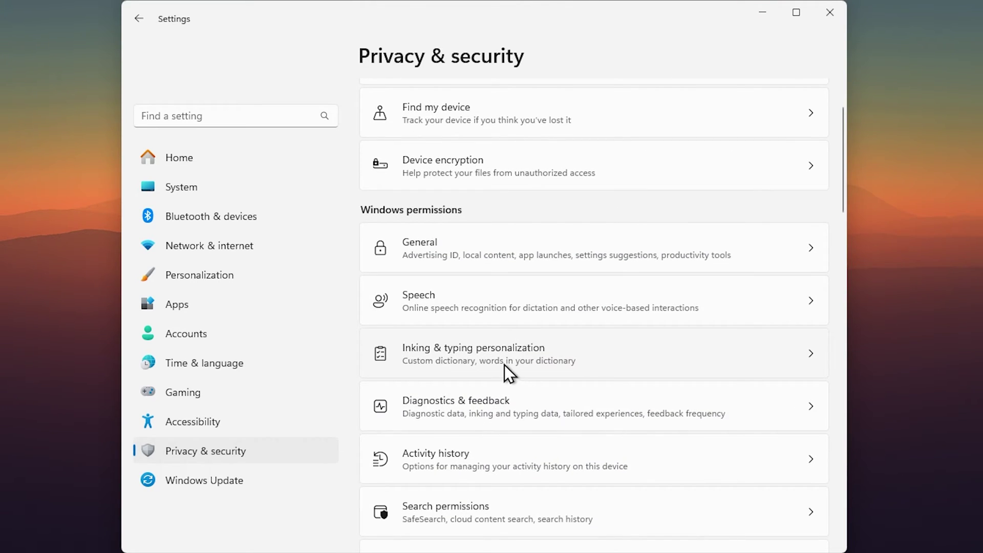
scroll(505, 365, down, 3)
click(509, 381)
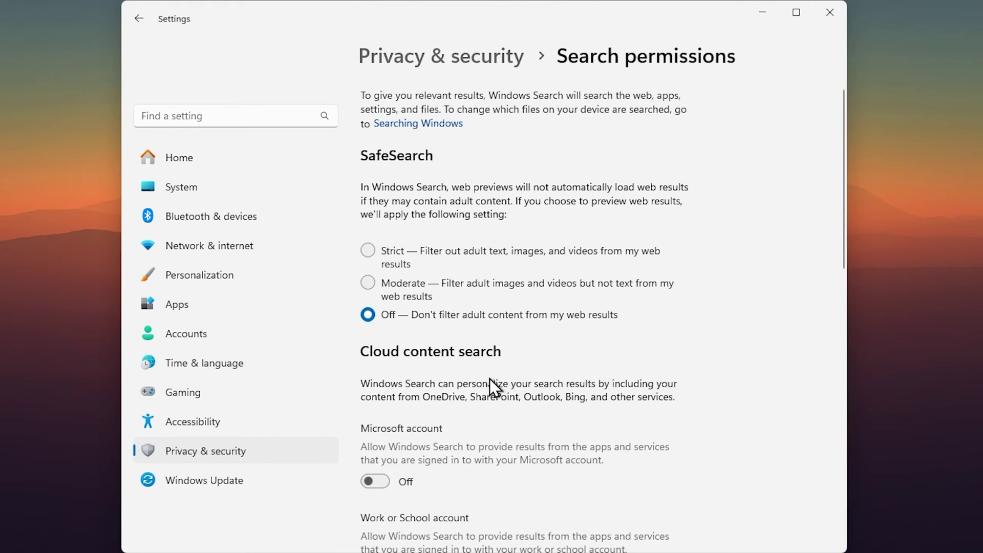
scroll(489, 378, down, 7)
scroll(378, 314, down, 5)
key(alt+Left)
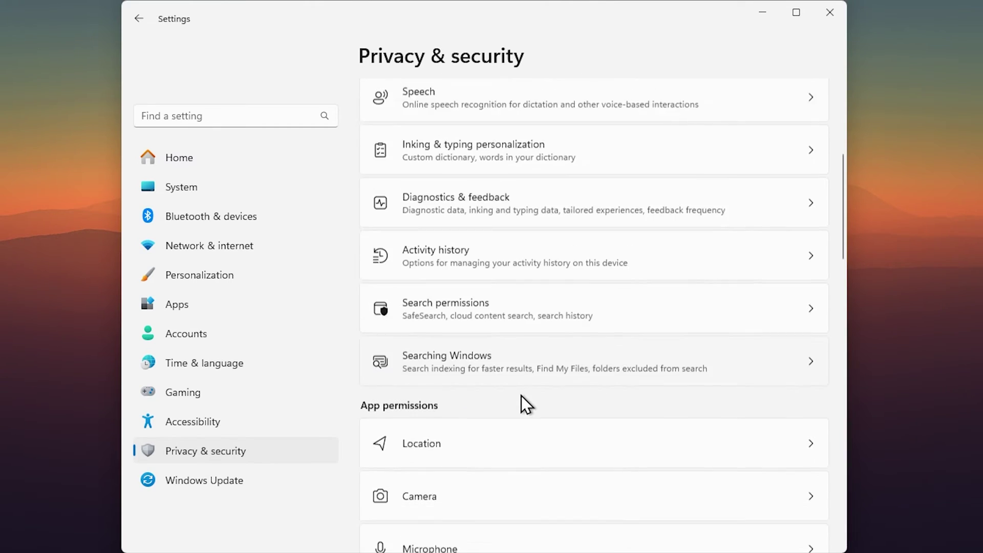
Step: Check the notification access setting under the app permissions in Privacy & security
scroll(521, 395, down, 5)
click(448, 365)
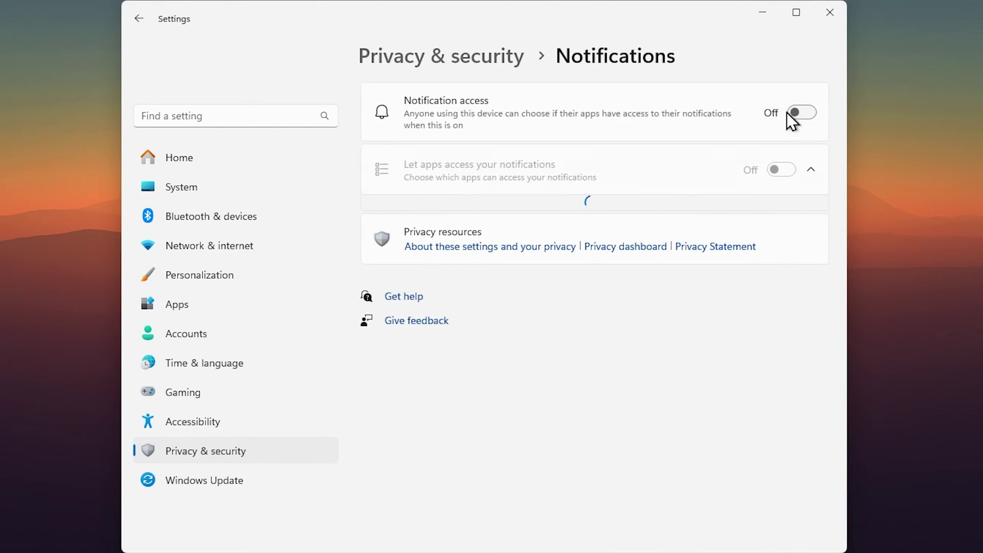
key(alt+Left)
scroll(595, 291, down, 6)
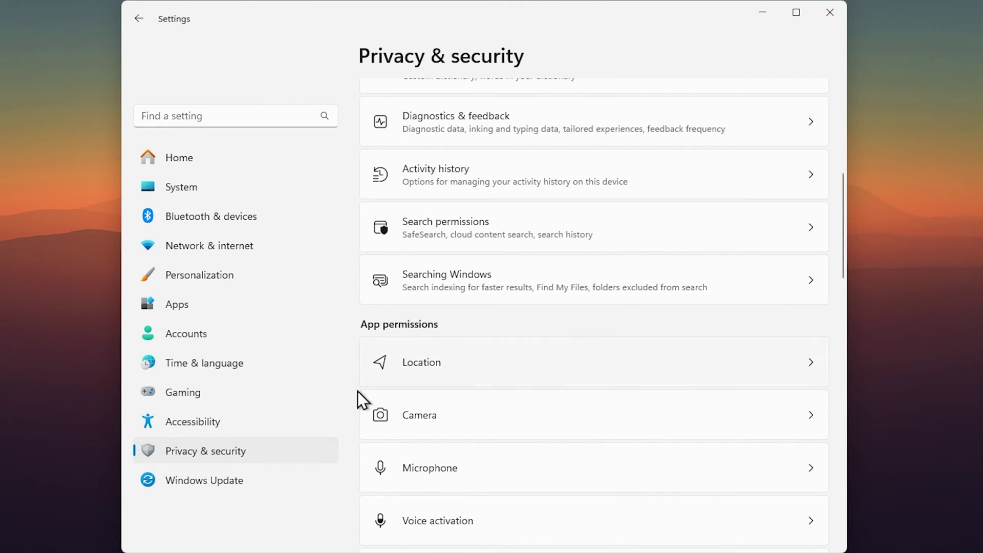
Step: Review the Windows Update settings and their Advanced options, and open Delivery Optimization
click(171, 484)
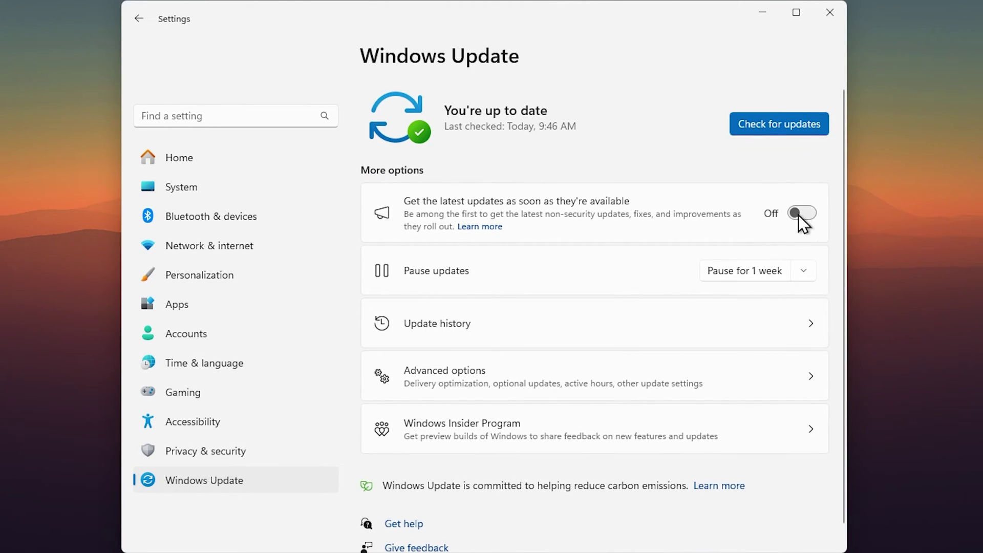
click(505, 385)
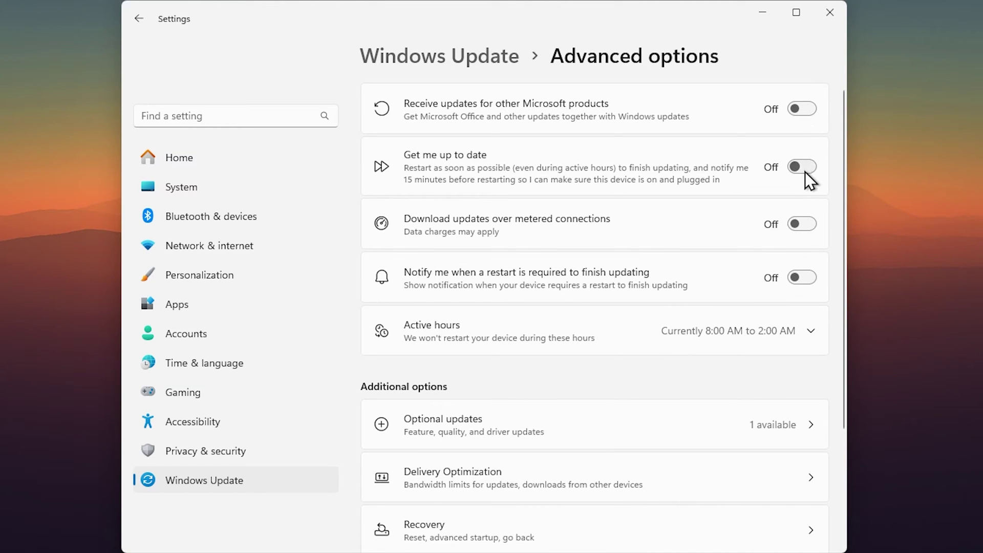
click(495, 476)
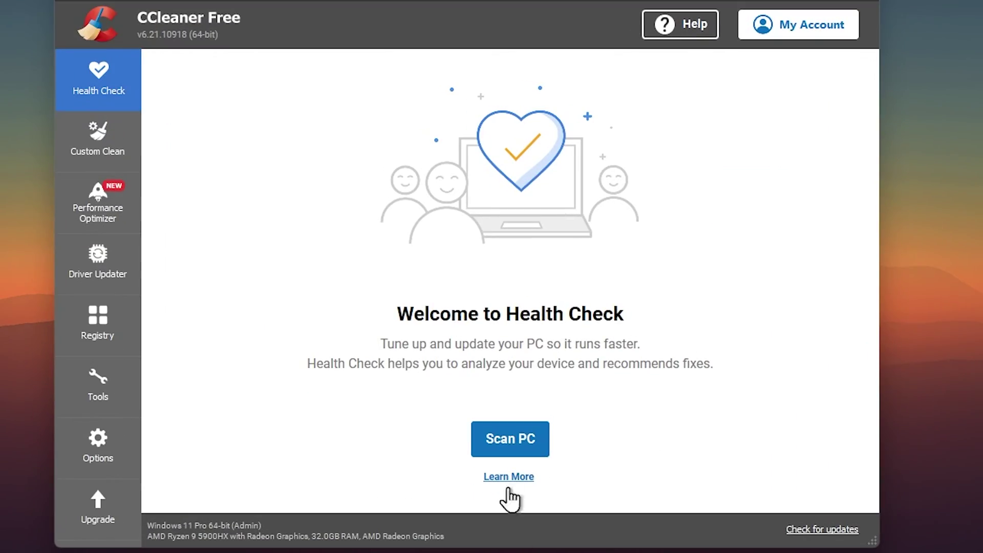
Step: In CCleaner, scan the PC with Health Check and clean up the trackers and junk files
click(499, 438)
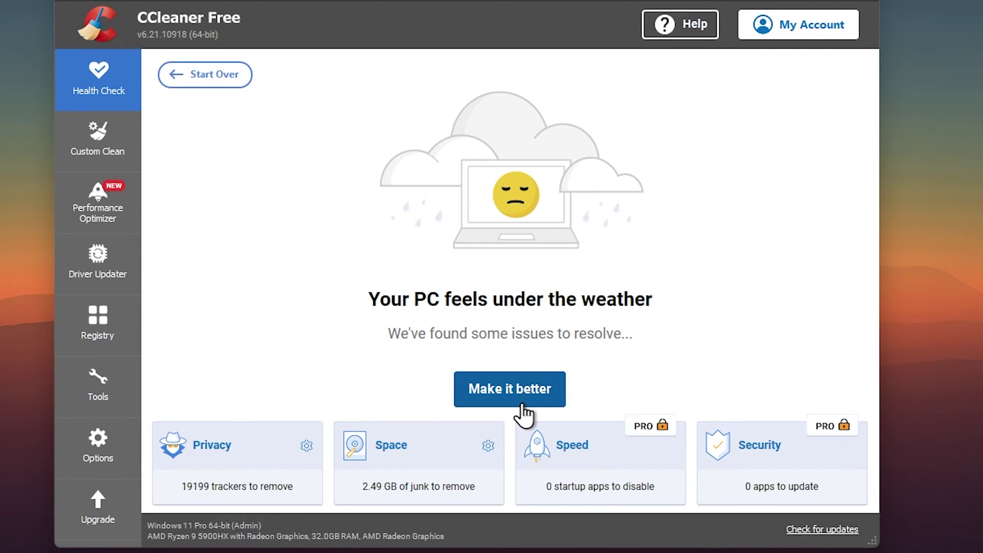
click(521, 404)
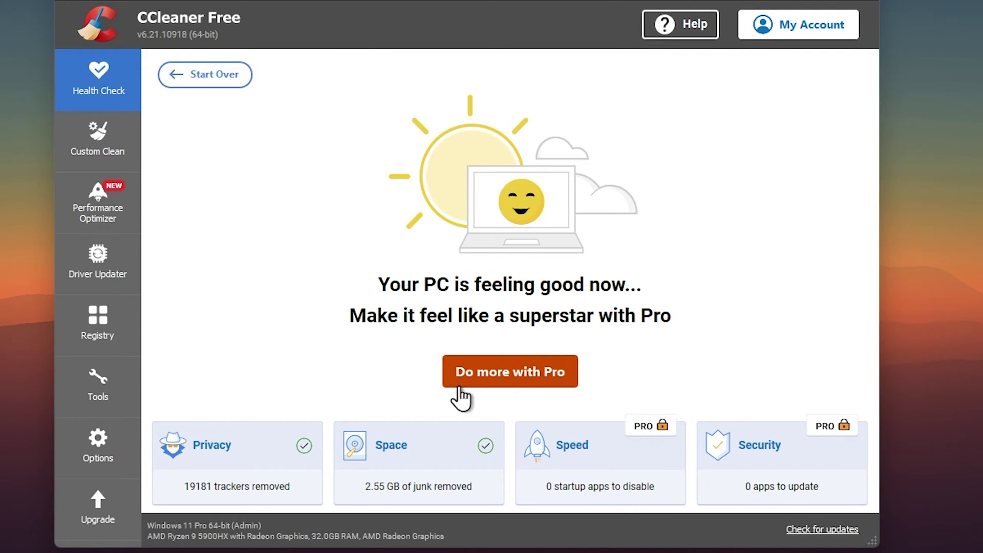
Step: Scan the registry for issues with all categories enabled and fix all selected issues
click(103, 324)
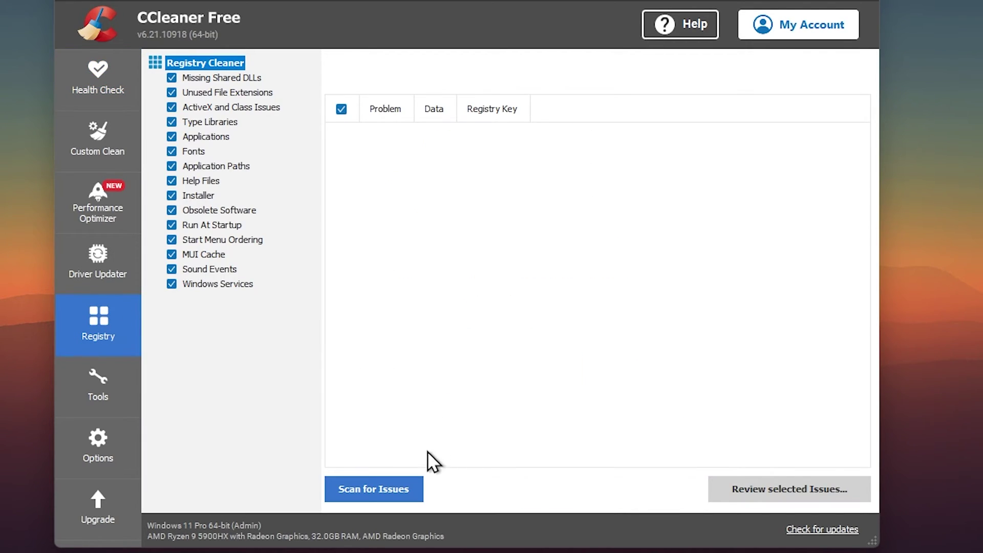
click(391, 490)
click(627, 222)
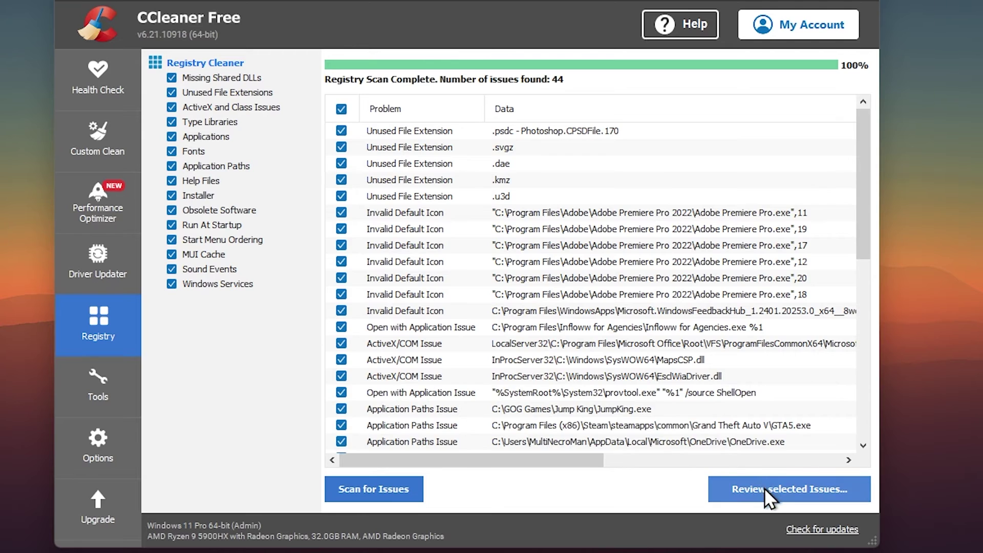
click(766, 492)
click(524, 305)
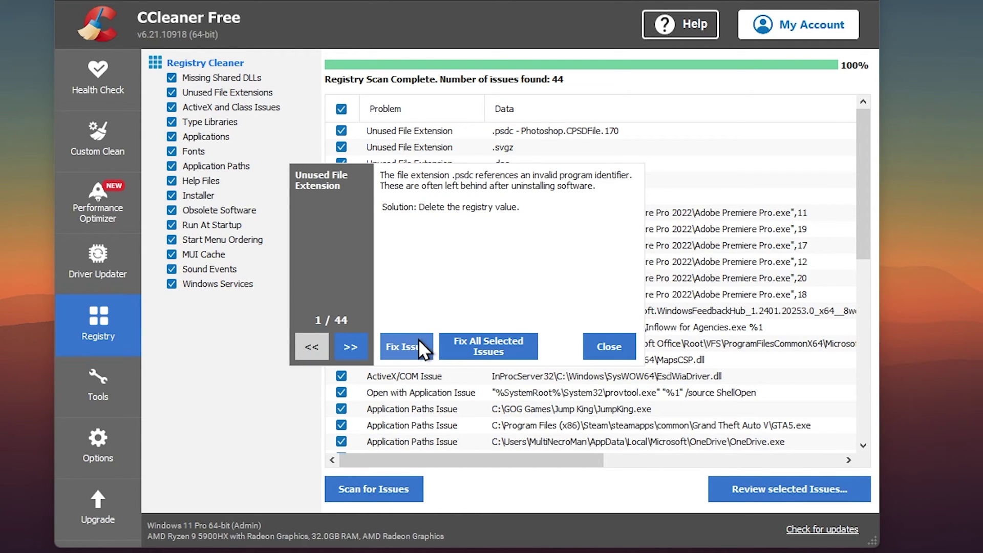
click(455, 351)
Step: Set the Windows visual effects to Adjust for best performance, but enable smooth edges of screen fonts and thumbnails instead of icons
text(adjust the)
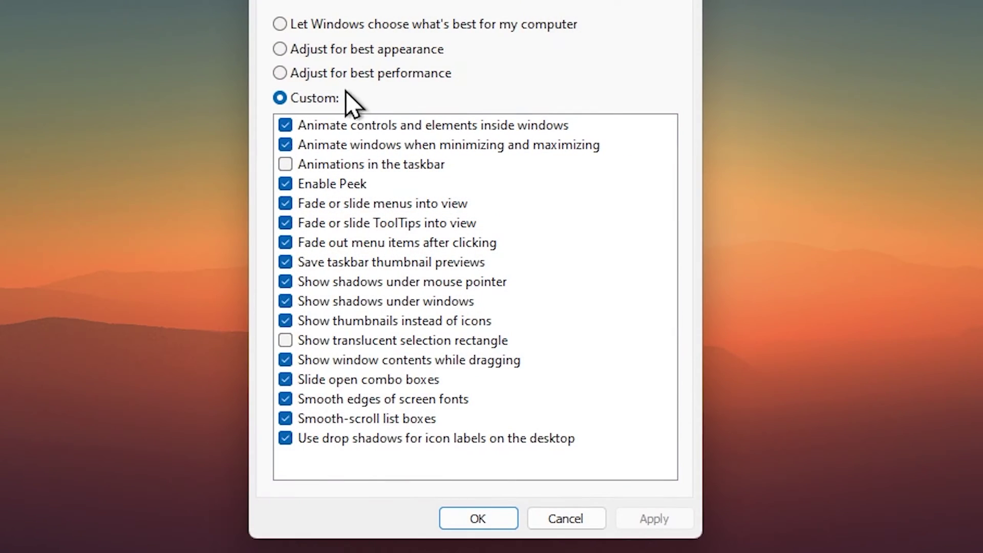
click(340, 73)
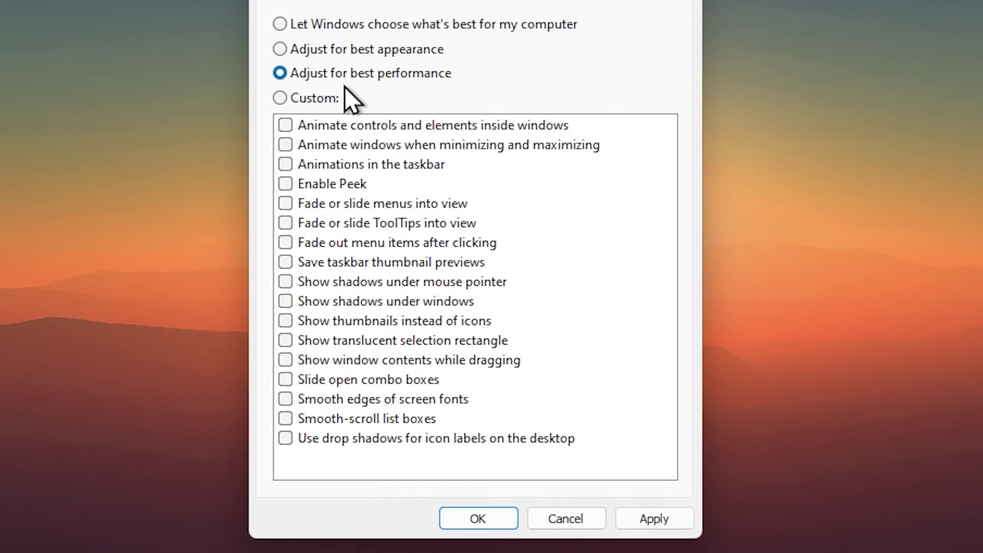
click(285, 399)
click(285, 322)
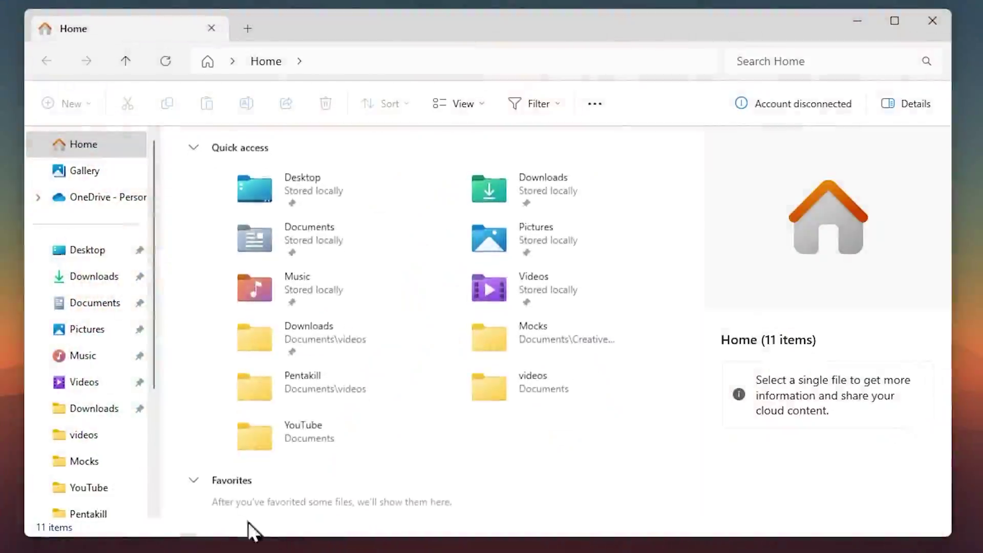
Step: In File Explorer, open the Game folder under Riot Games\League of Legends on Local Disk (C:)
scroll(102, 435, down, 3)
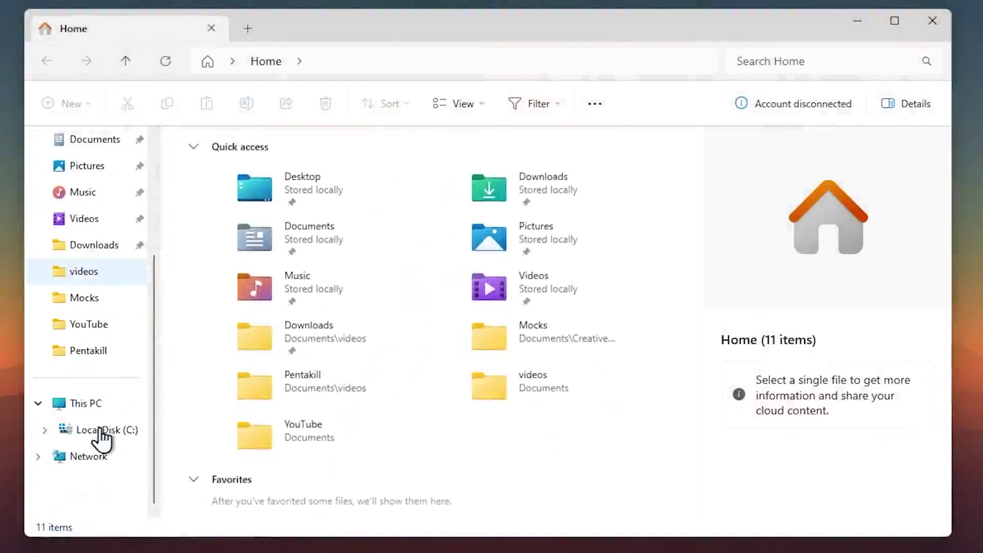
click(103, 433)
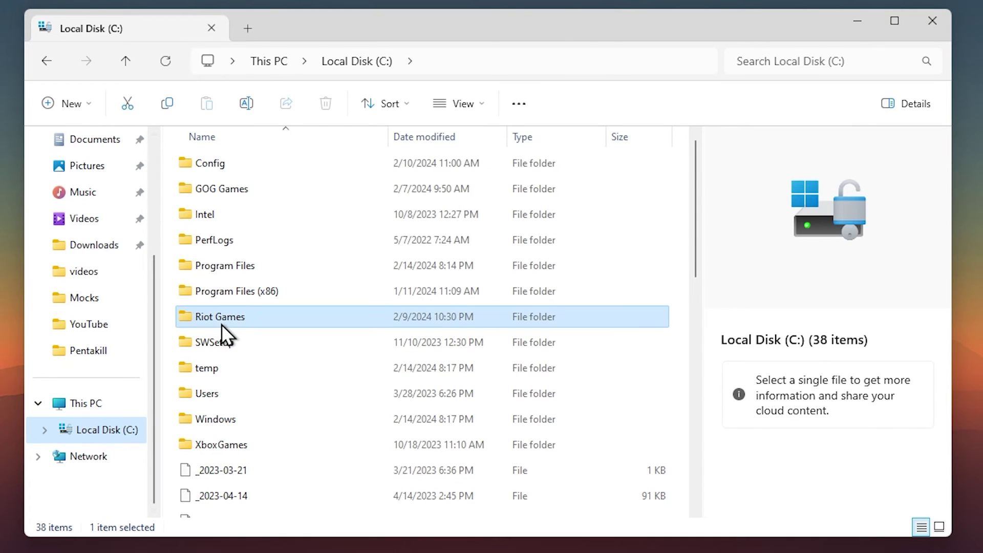
double_click(221, 322)
click(248, 166)
double_click(248, 165)
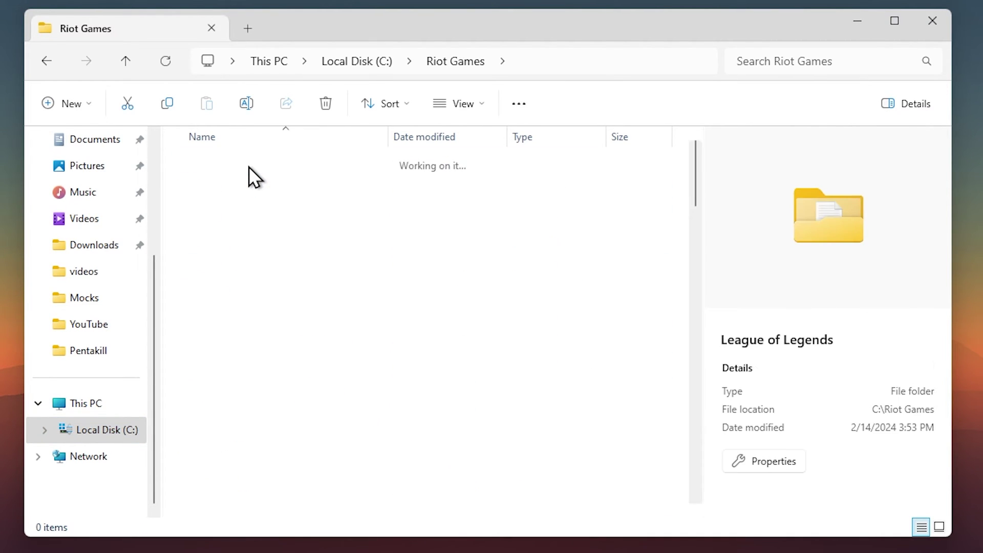
double_click(217, 211)
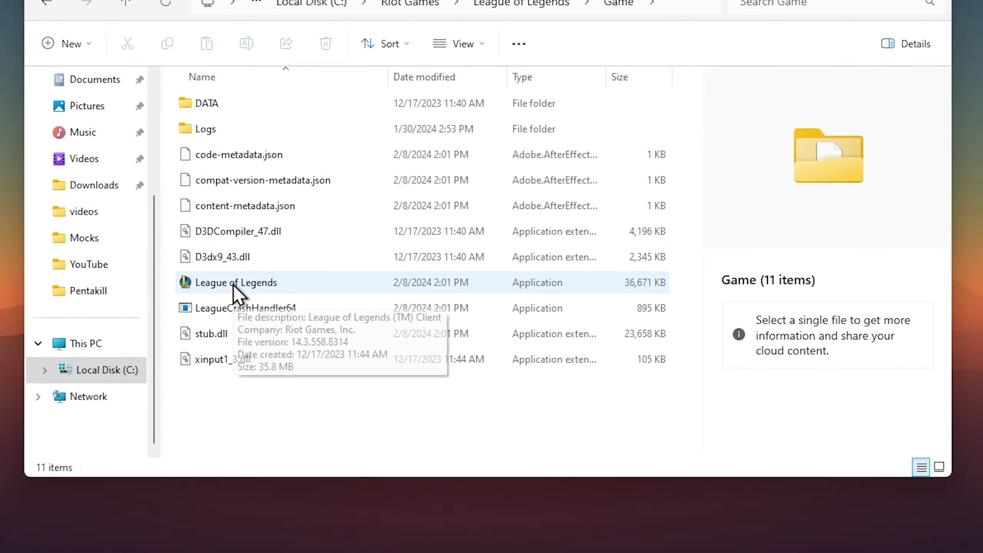
Step: Disable fullscreen optimizations in the compatibility properties of the League of Legends application and apply the change
right_click(233, 283)
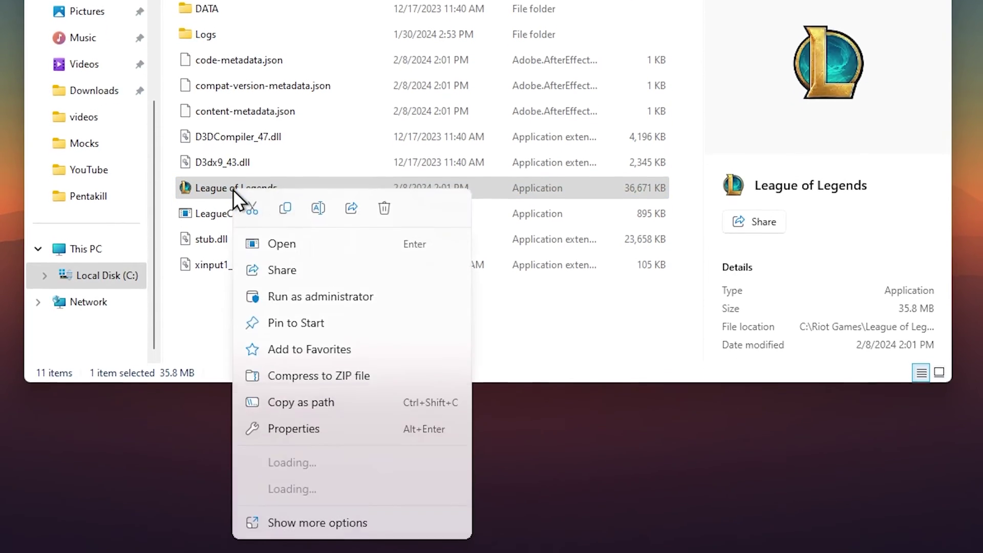
click(287, 389)
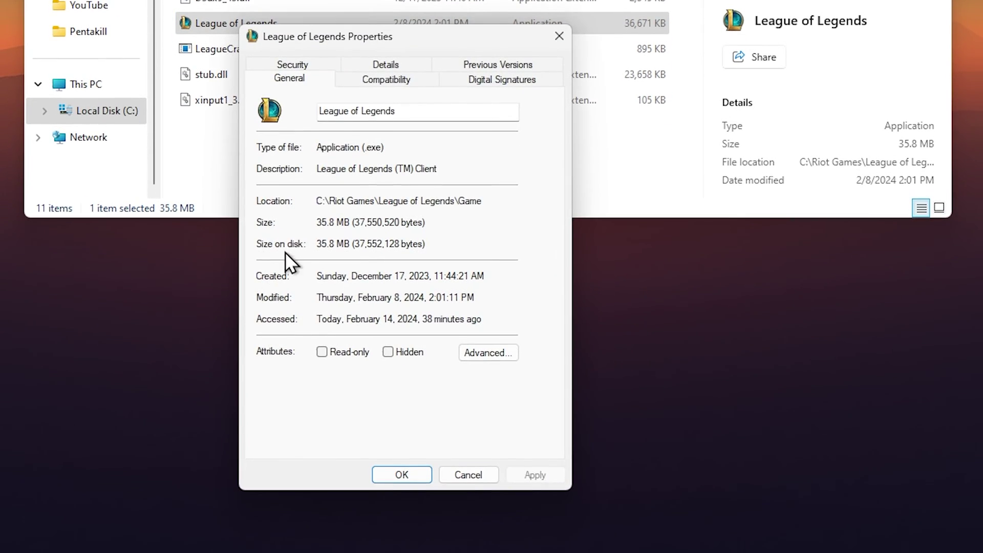
click(360, 79)
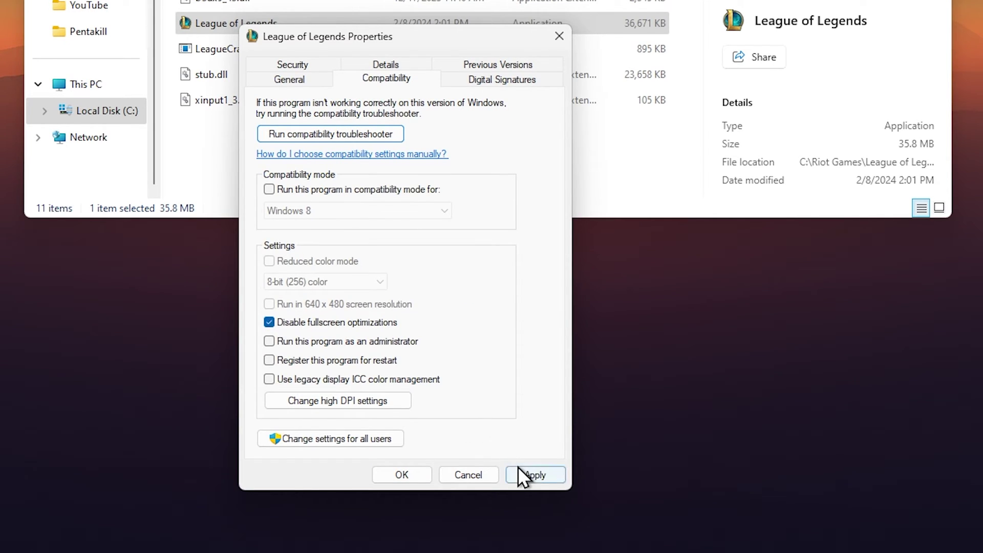
click(518, 467)
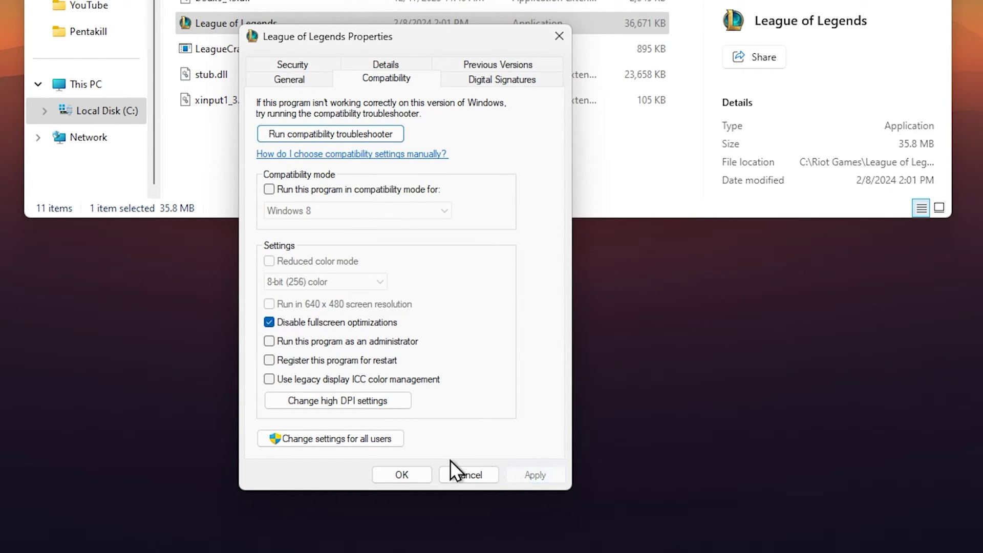
click(419, 467)
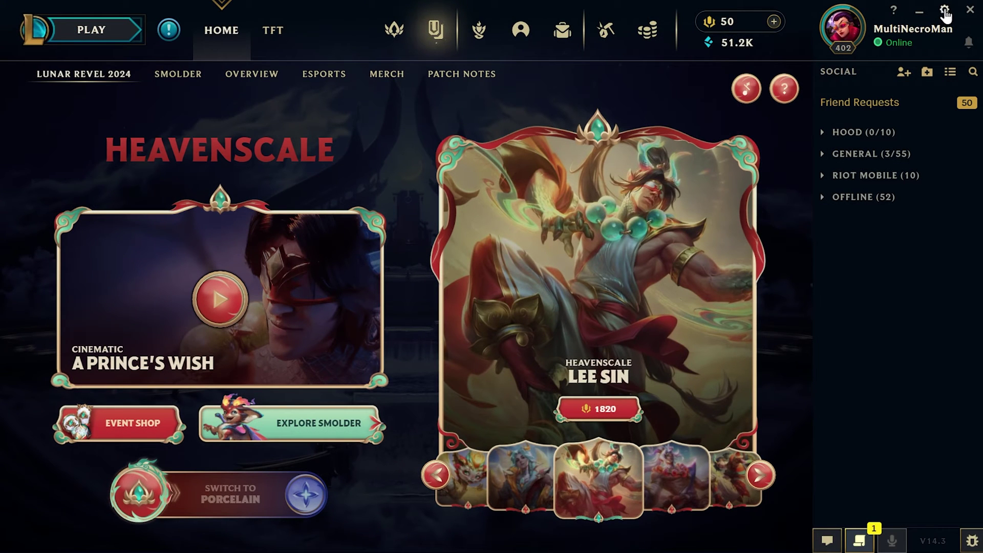
Step: In the League of Legends client settings, set Close client during game to Always, check the in-game Game settings and save
click(944, 11)
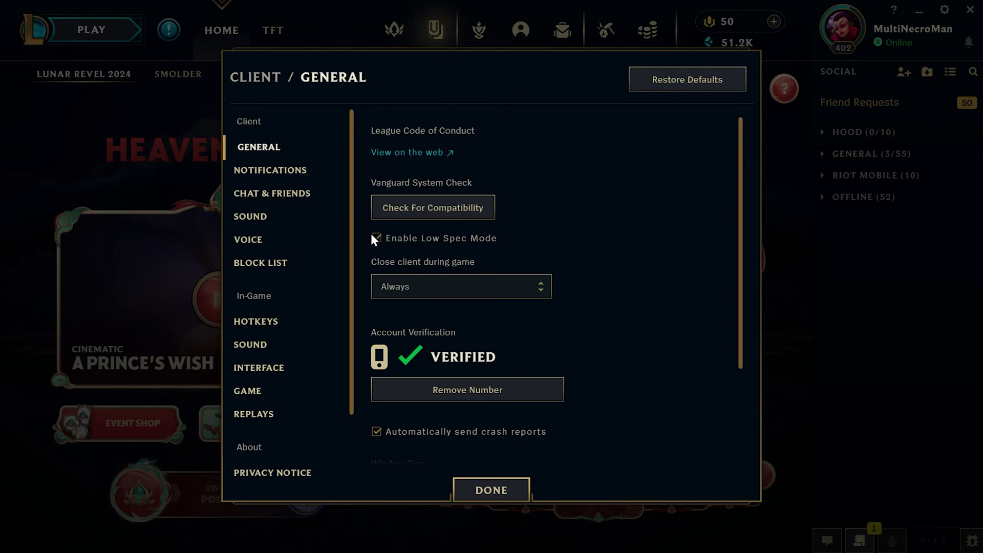
mouse_move(378, 245)
click(520, 289)
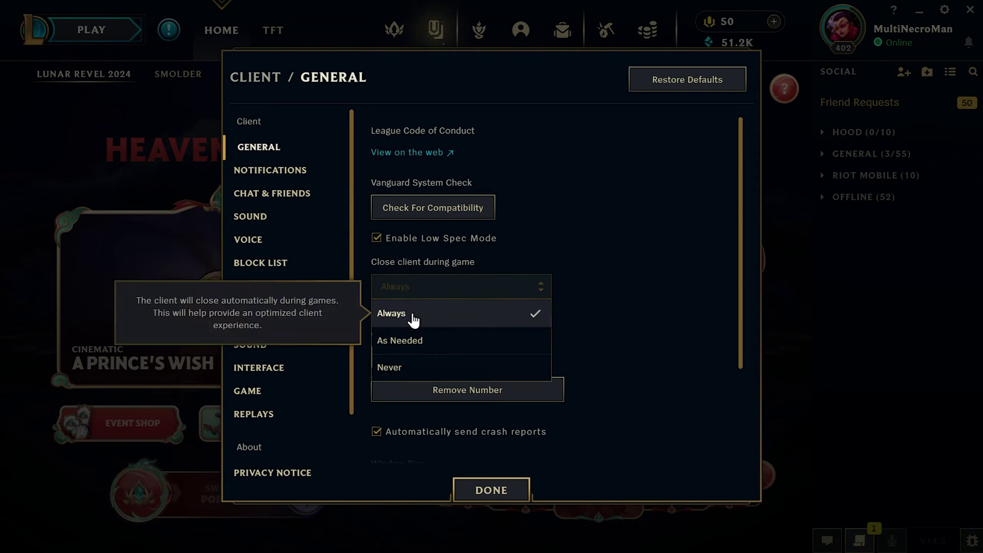
click(403, 322)
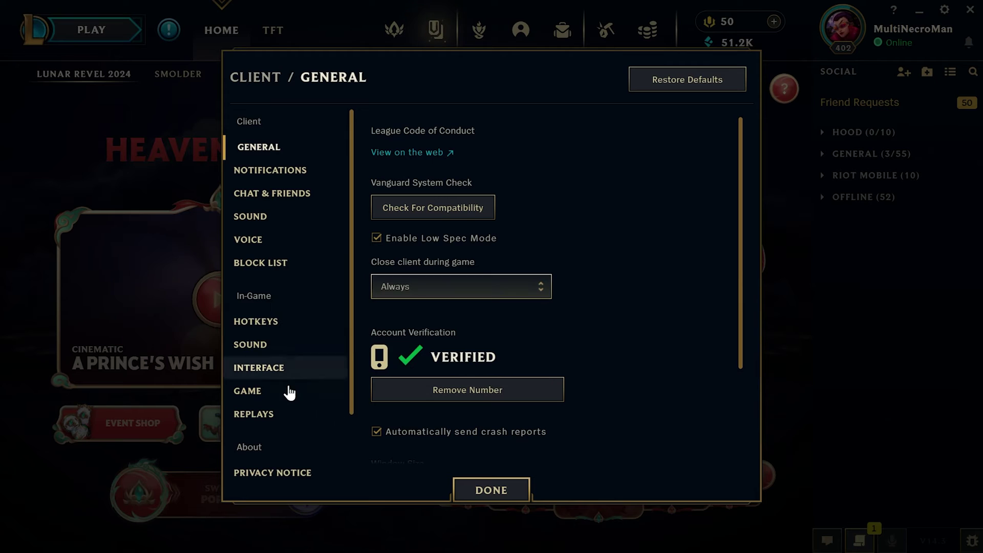
click(285, 393)
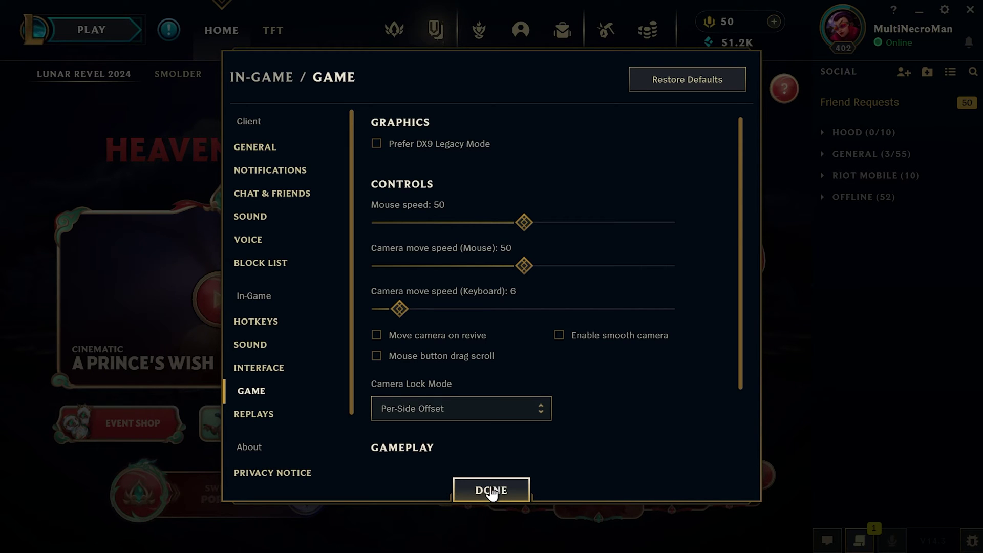
click(492, 491)
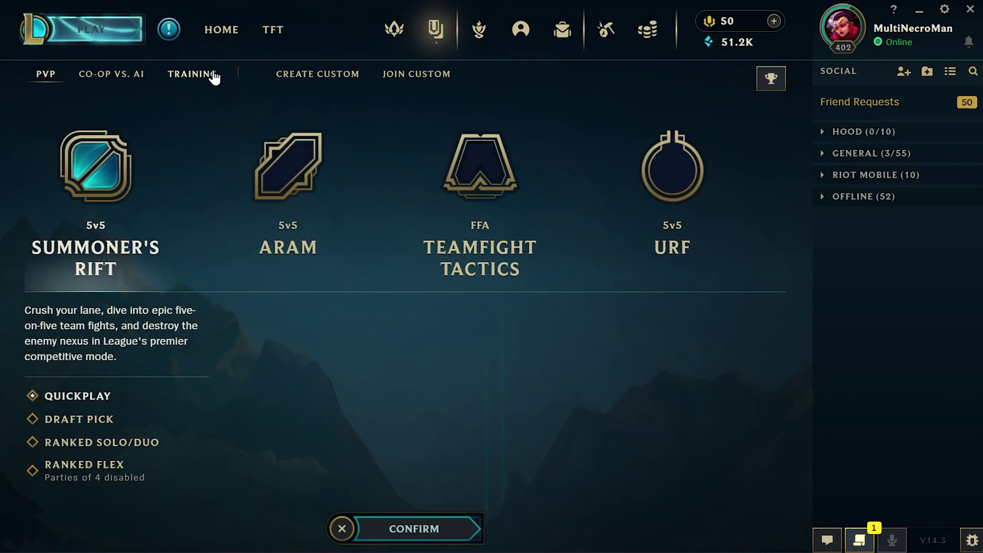
Step: Start a Practice Tool game from the Training modes
click(207, 73)
click(460, 174)
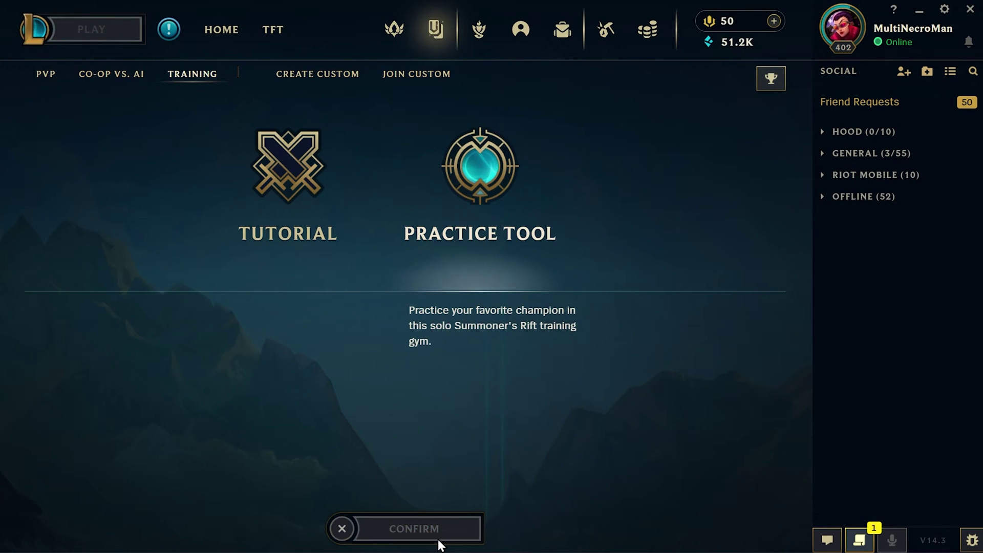
click(438, 539)
click(439, 542)
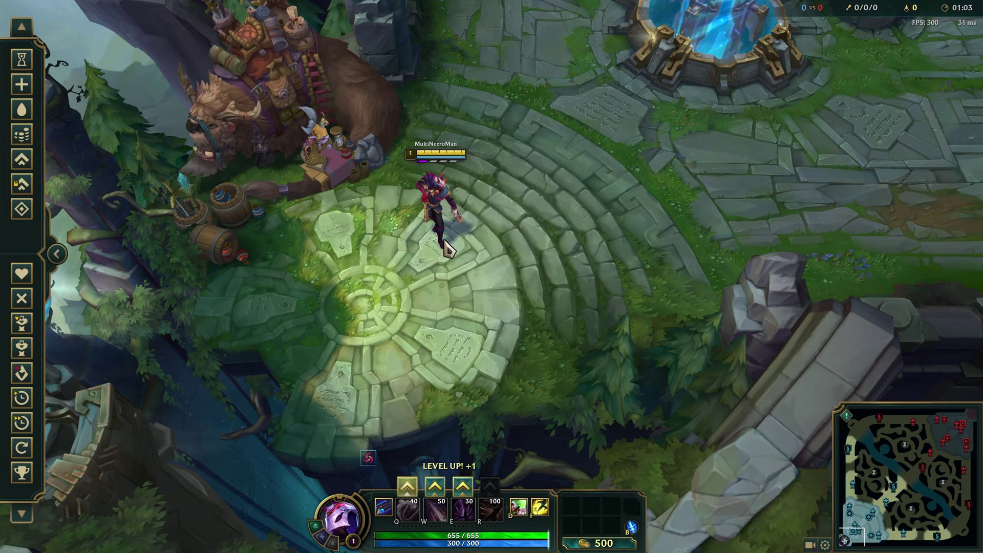
Step: Open the in-game Video options, check the available resolutions, set Window Mode to Full Screen and enable Hide eye candy
key(Escape)
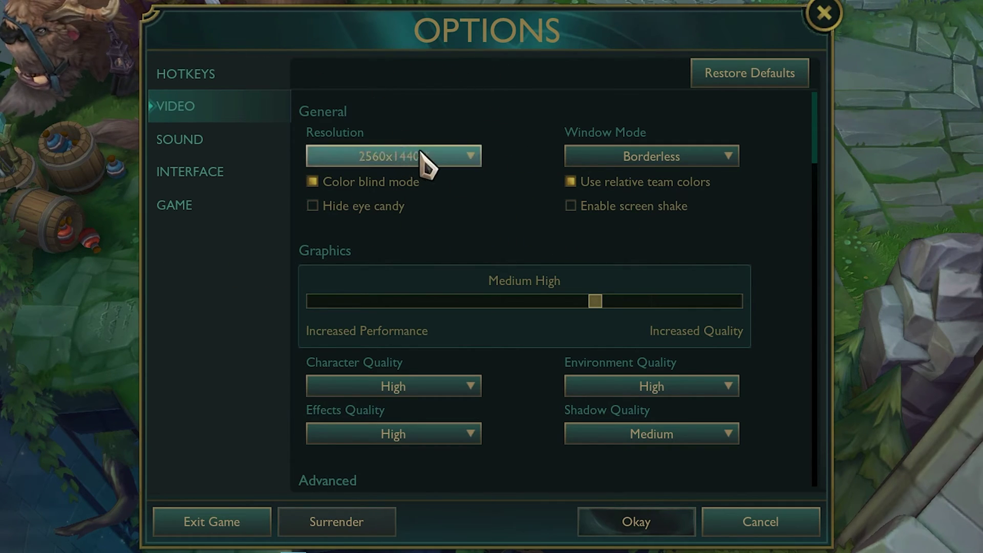
click(367, 157)
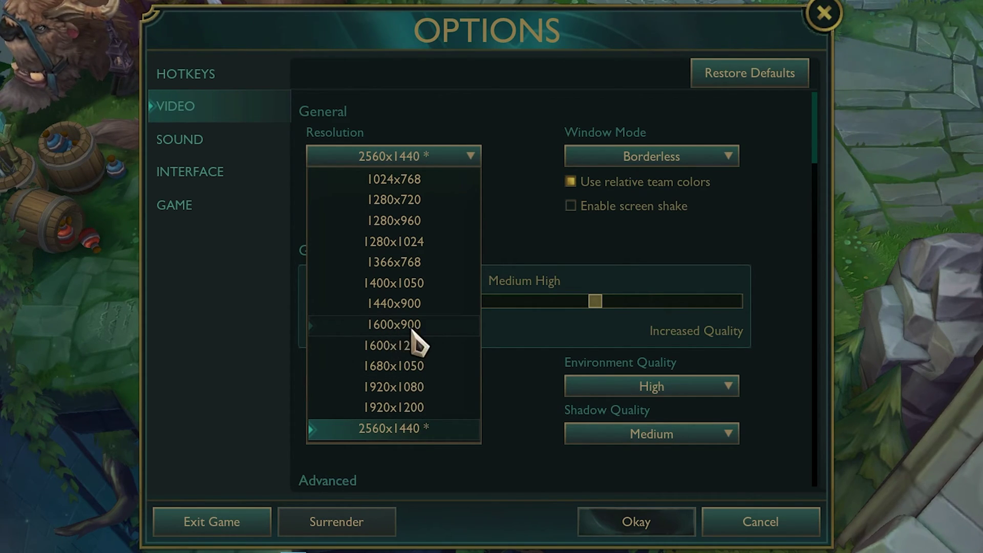
click(514, 178)
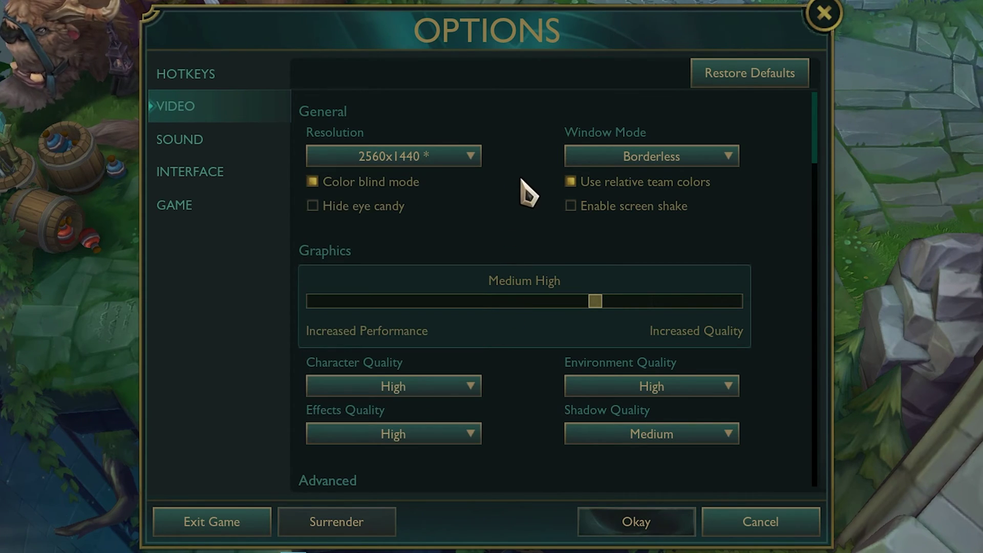
click(637, 160)
click(652, 181)
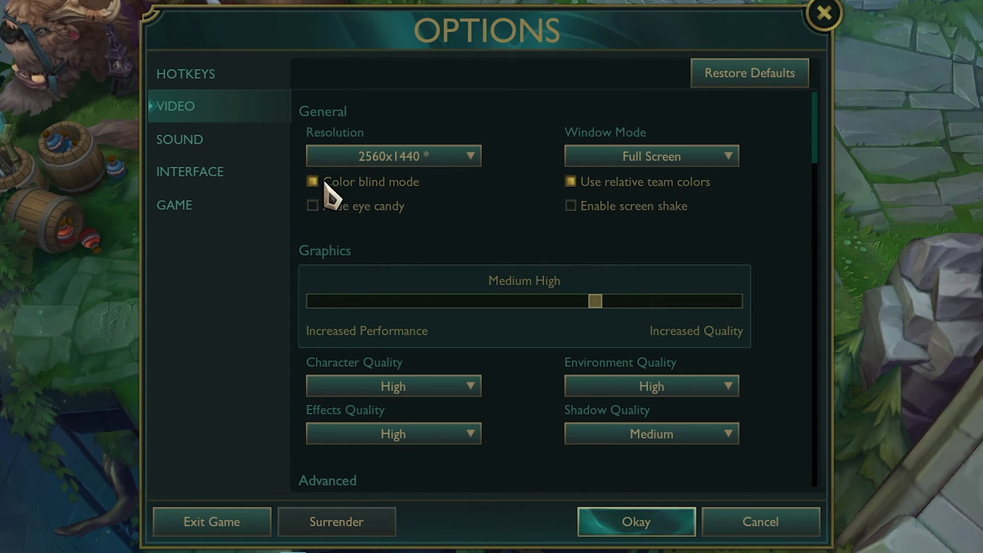
click(320, 209)
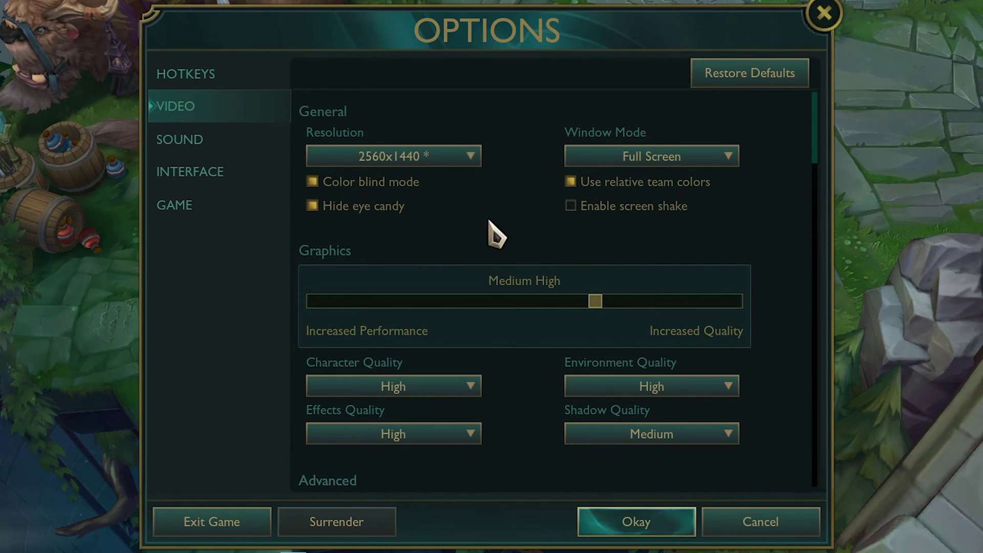
Step: Set Character and Effects Quality to Medium, Environment Quality to Low and Shadow Quality to Off, and lower the overall Graphics level toward Increased Performance
scroll(496, 236, down, 2)
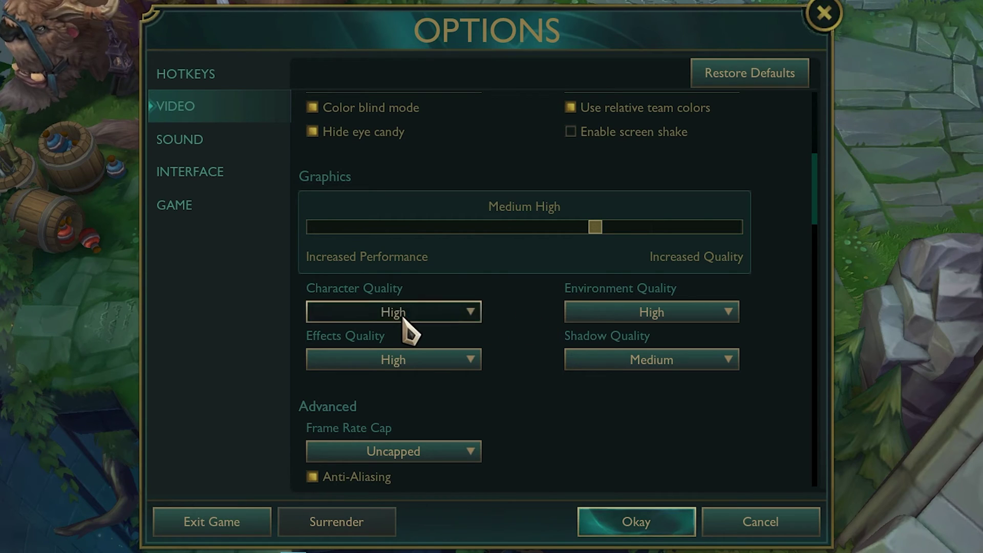
click(468, 327)
click(451, 376)
click(614, 313)
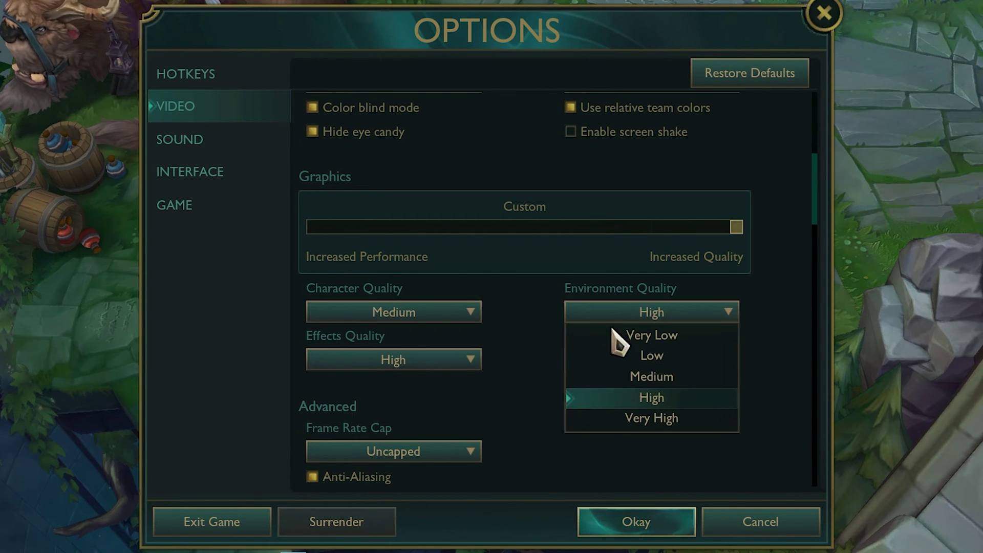
click(642, 355)
click(471, 362)
click(424, 423)
click(609, 361)
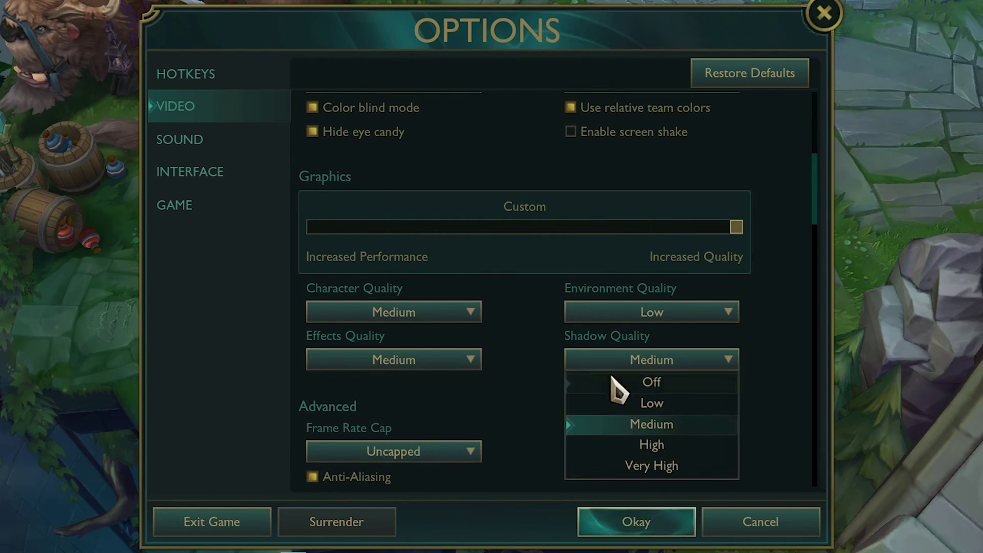
click(622, 381)
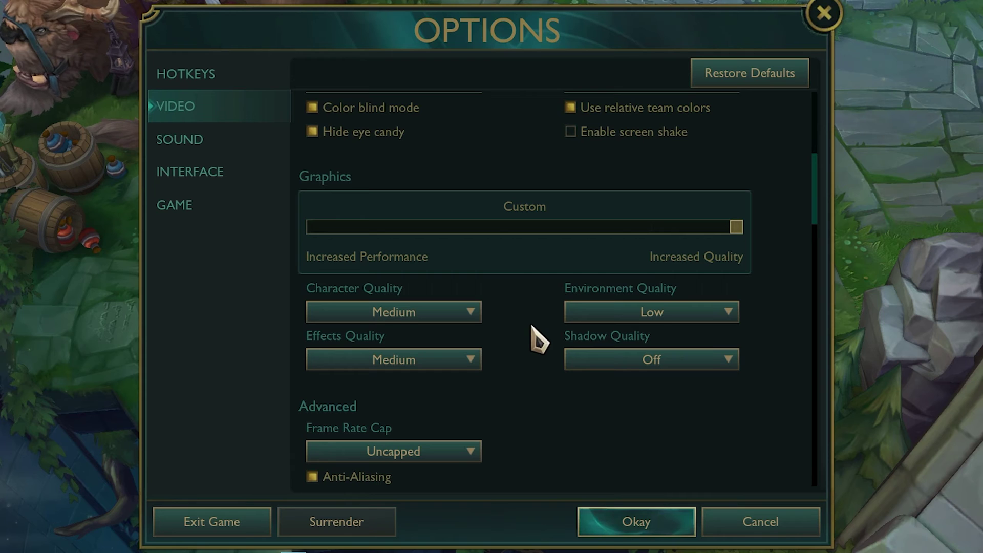
scroll(539, 340, down, 2)
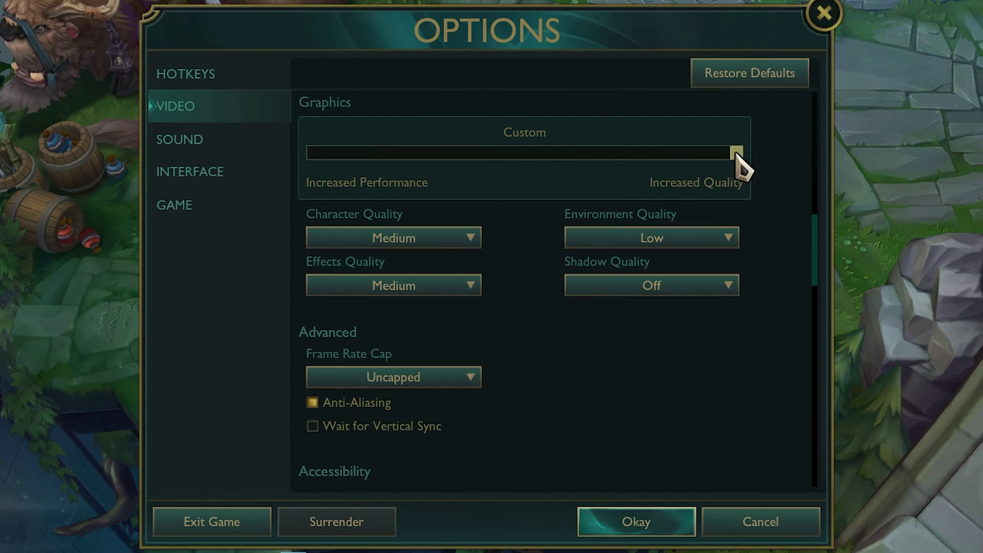
drag(736, 155, 388, 155)
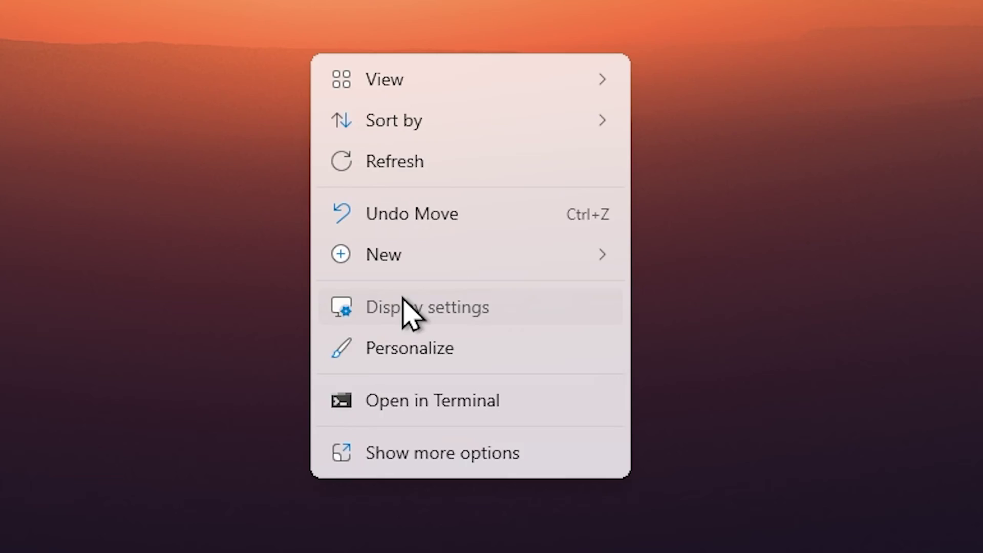
Step: Switch to the Windows display settings and set Display 2's refresh rate to 75 Hz in Advanced display
click(403, 302)
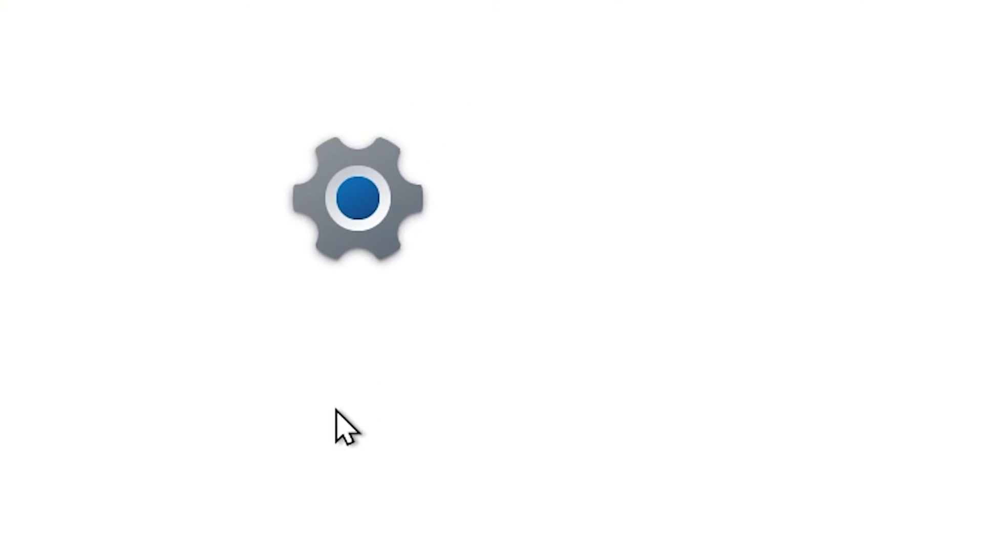
click(324, 263)
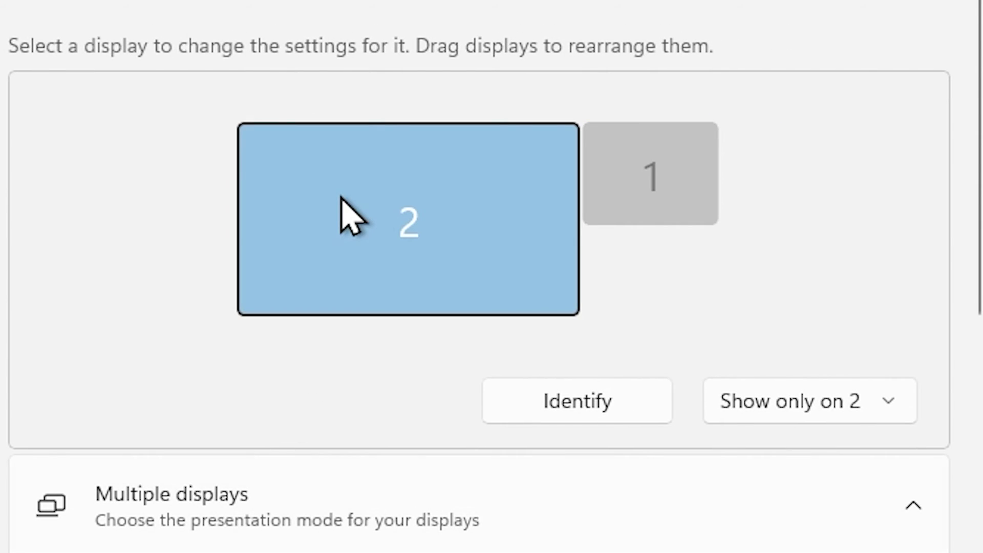
scroll(345, 225, down, 10)
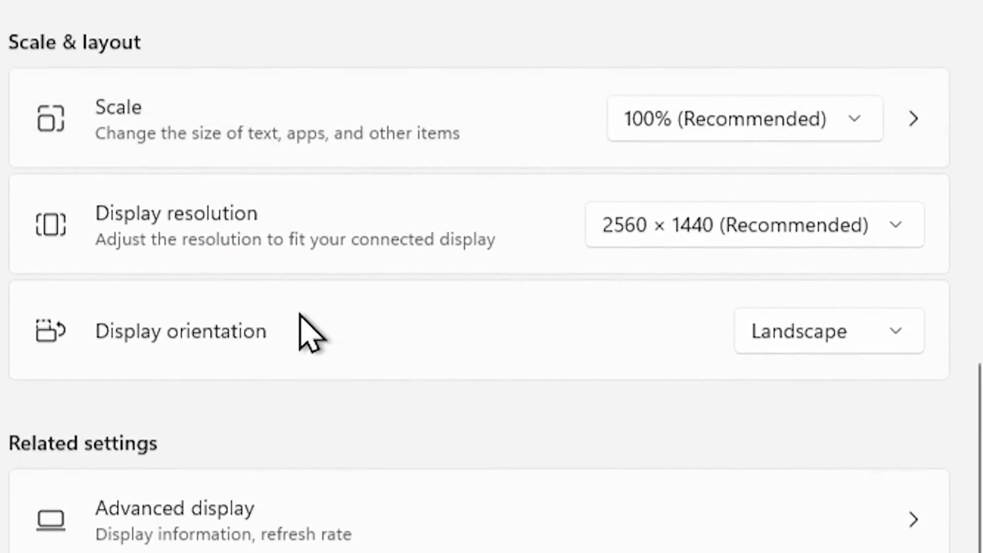
scroll(248, 325, down, 4)
click(248, 325)
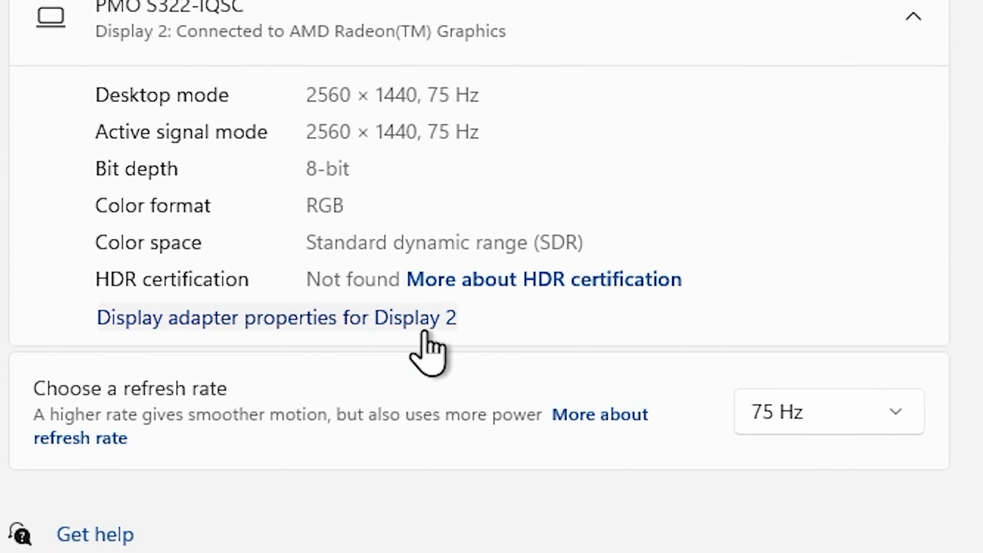
click(779, 426)
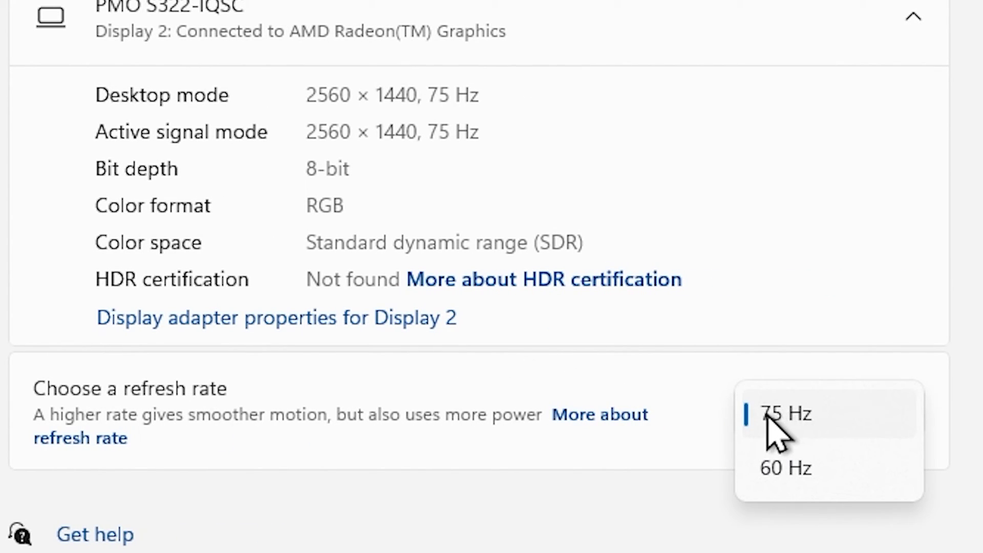
click(807, 417)
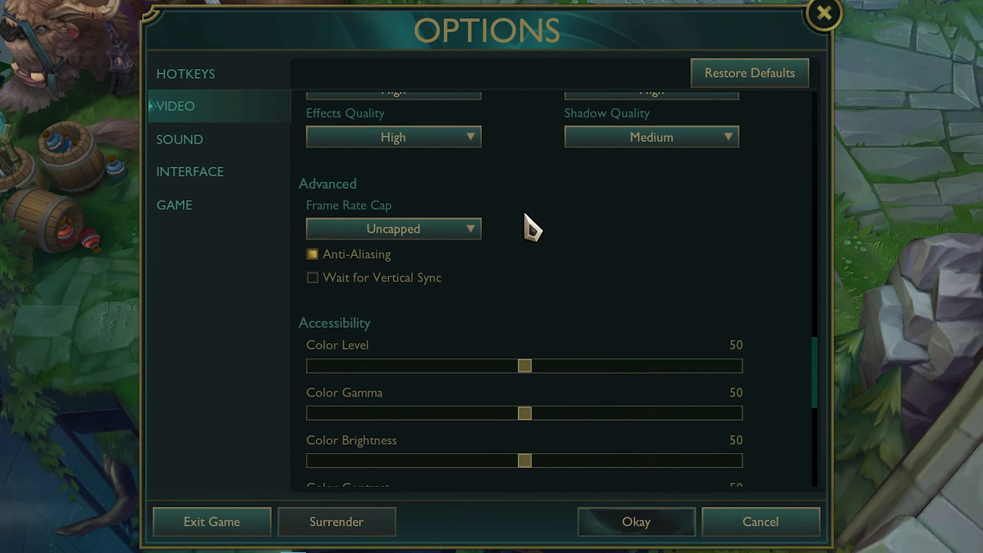
Step: Back in the game's Video options, try Frame Rate Caps of 120 and 80 FPS, settle on 120 FPS and disable Anti-Aliasing
mouse_move(454, 237)
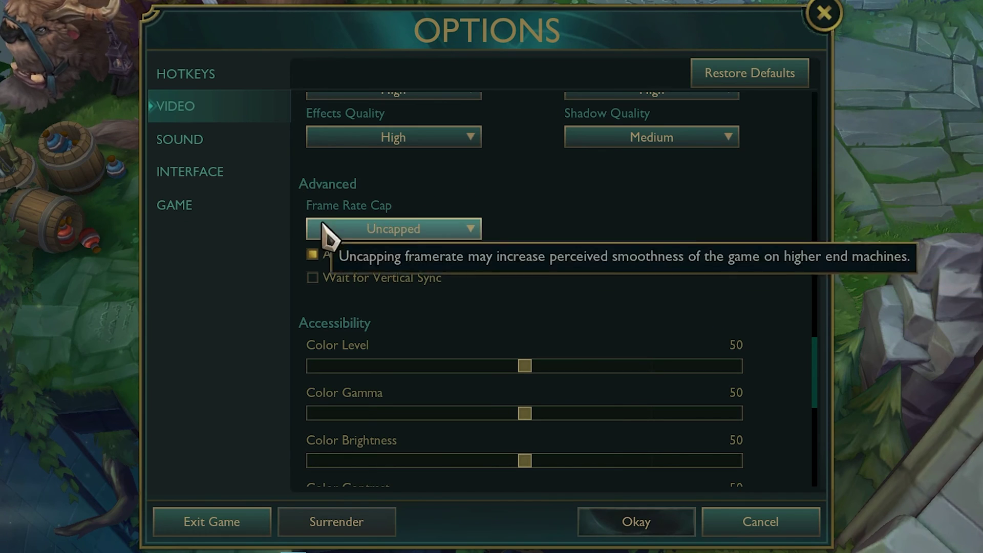
click(420, 228)
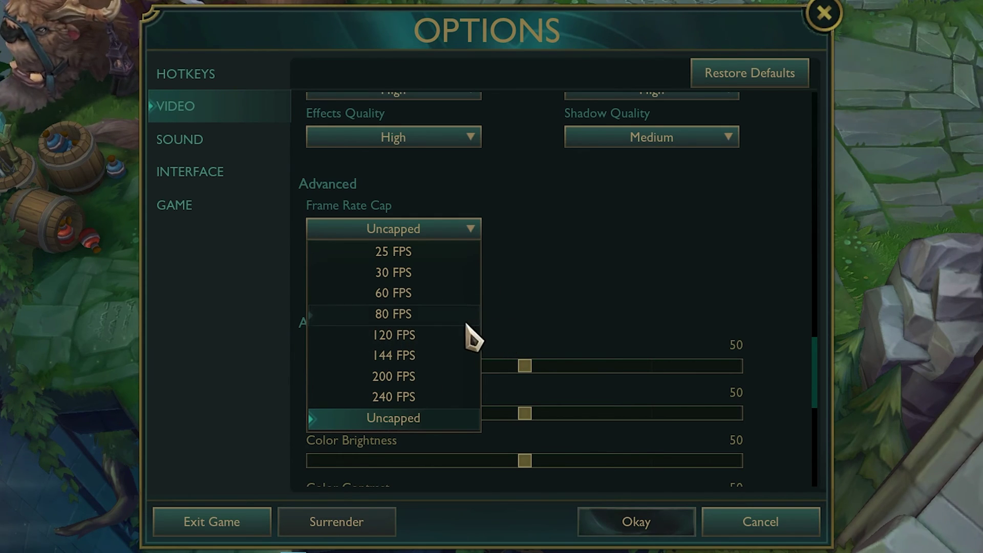
click(393, 335)
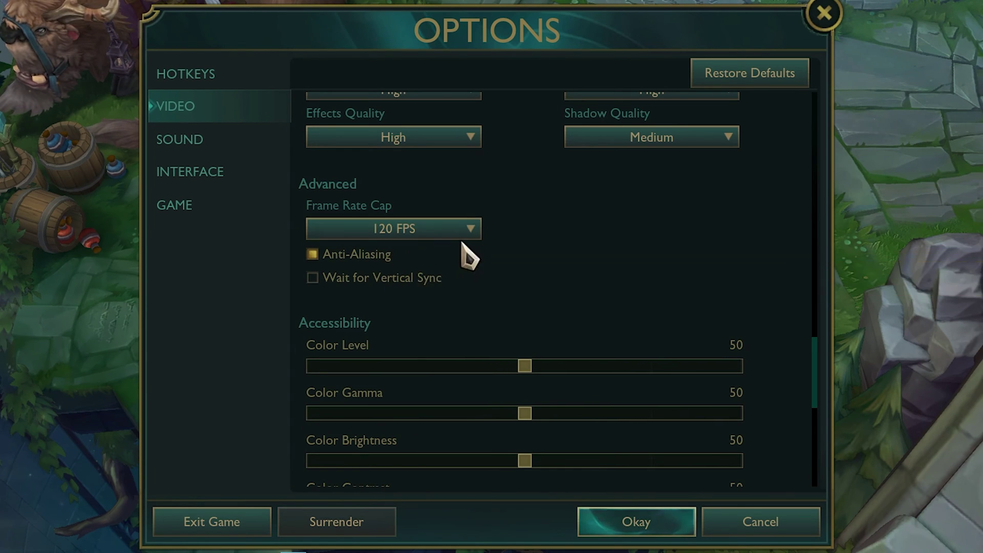
click(433, 228)
click(404, 314)
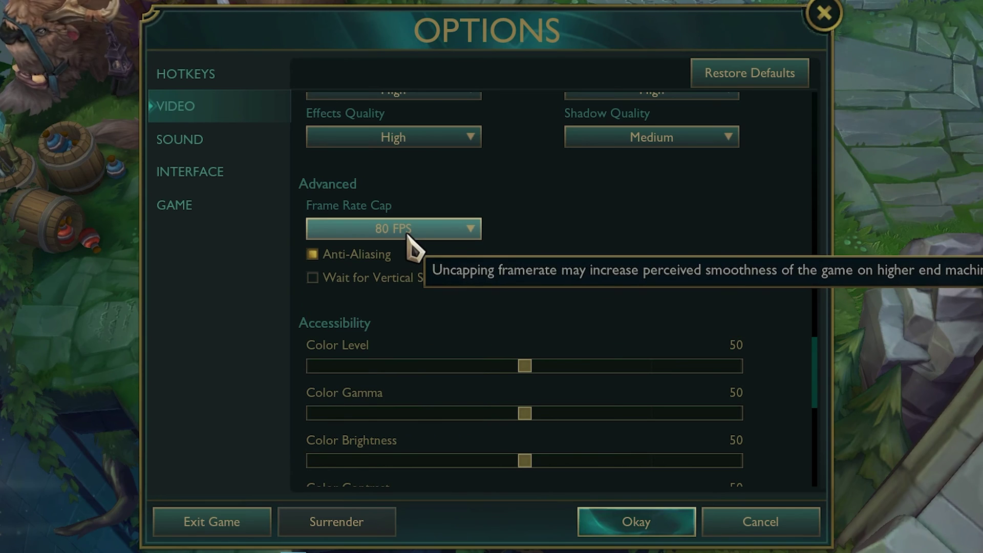
click(410, 233)
click(419, 335)
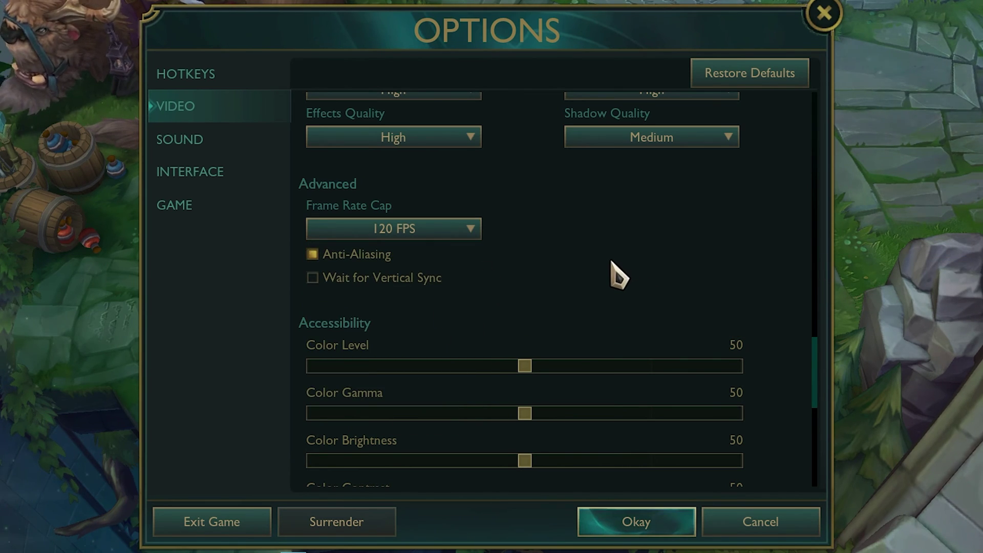
click(330, 255)
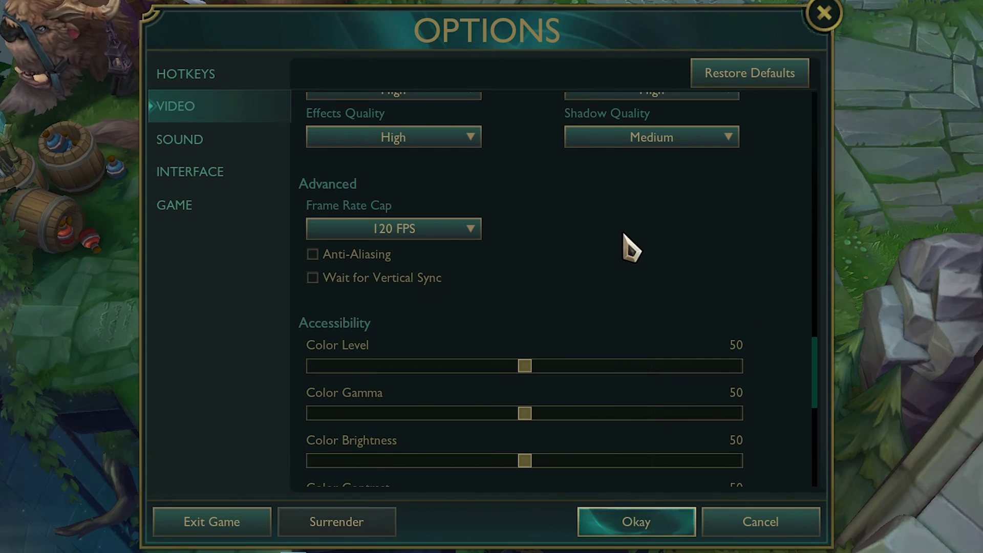
Step: Review the remaining Video options and the Interface and Game options, and accept the changes
scroll(604, 250, down, 3)
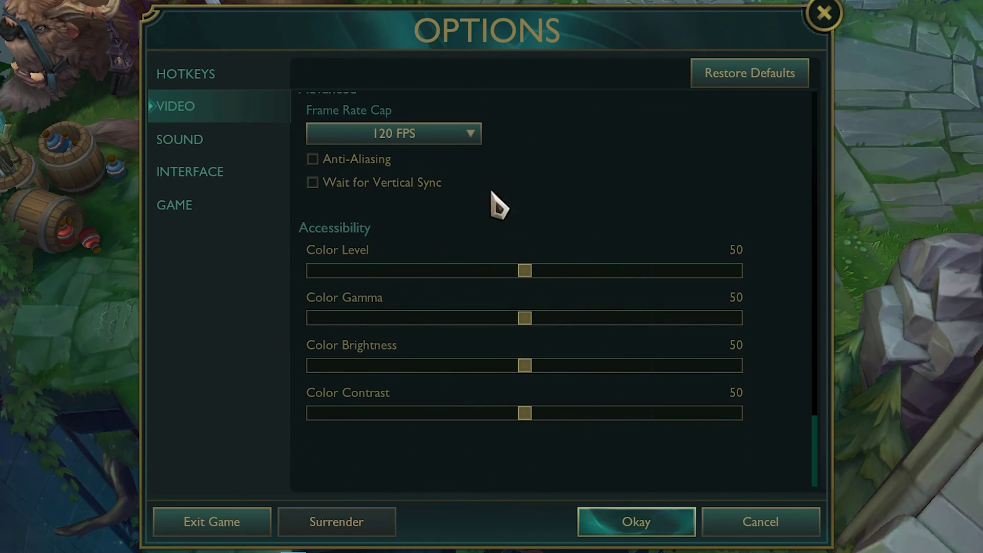
click(224, 190)
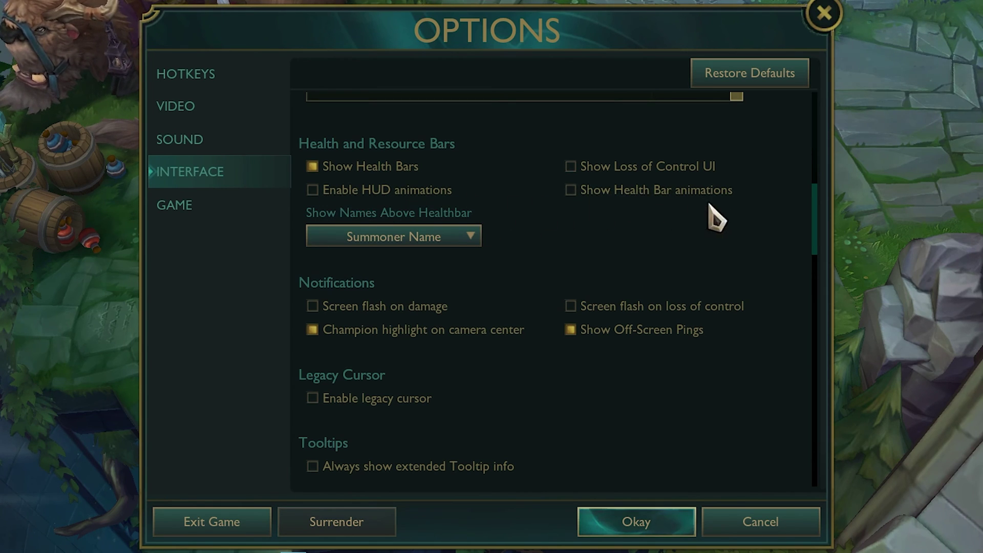
scroll(602, 236, down, 10)
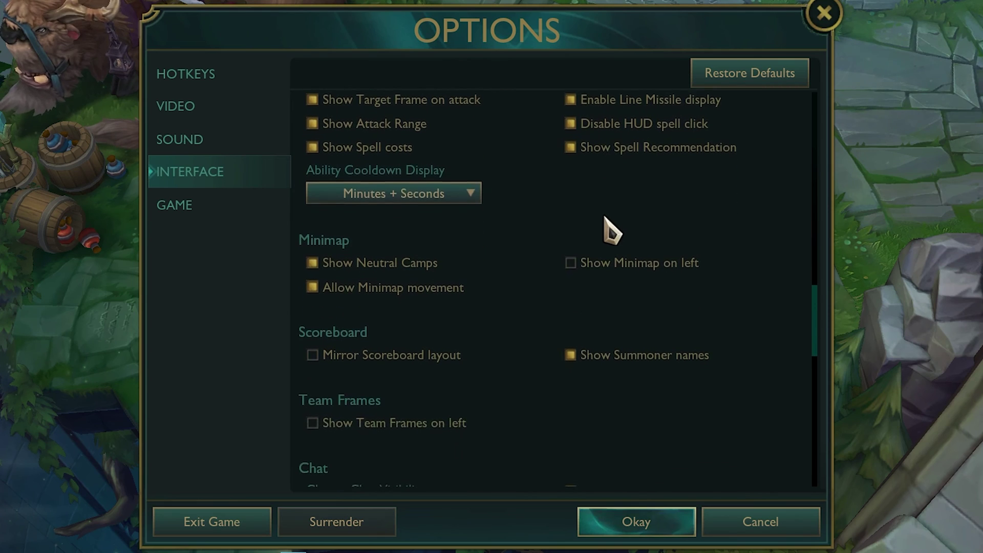
click(176, 205)
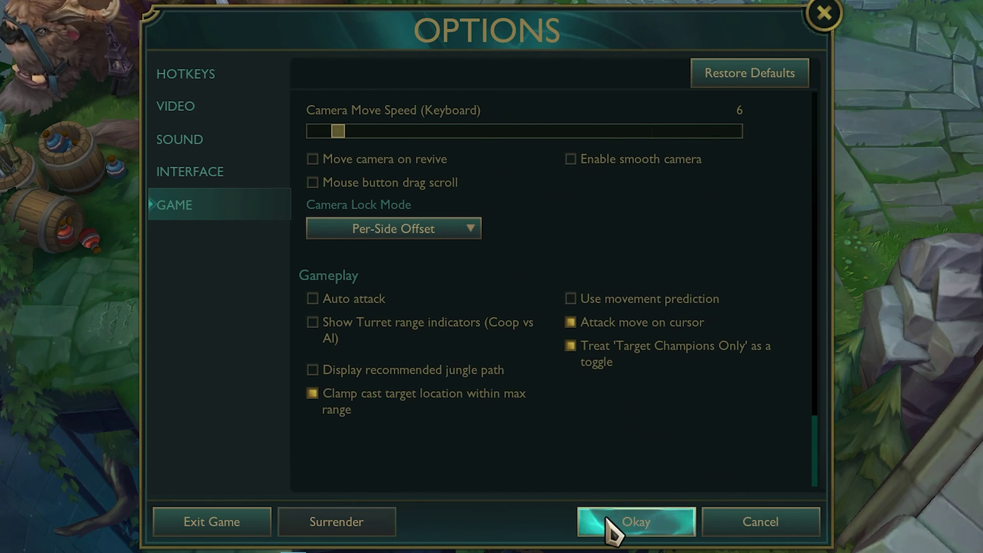
click(689, 523)
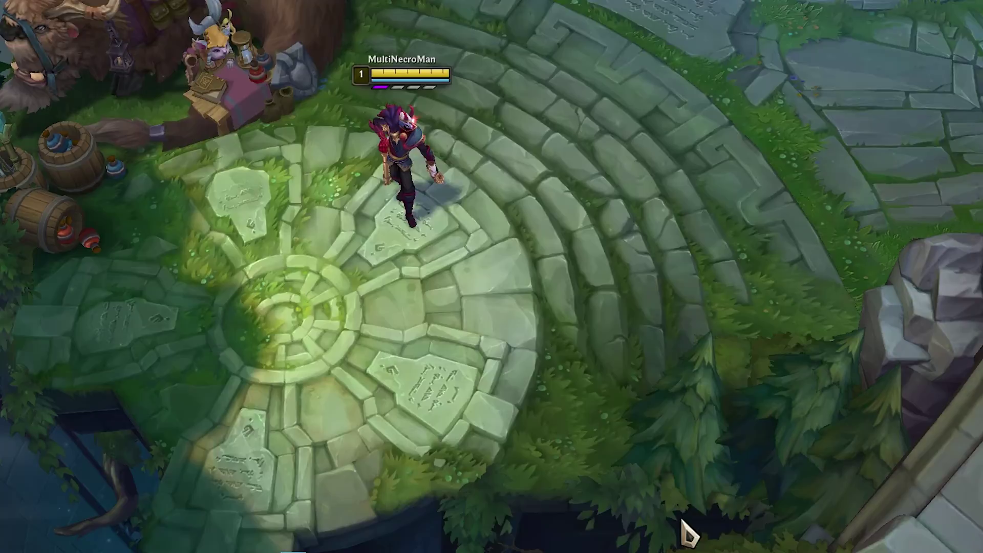